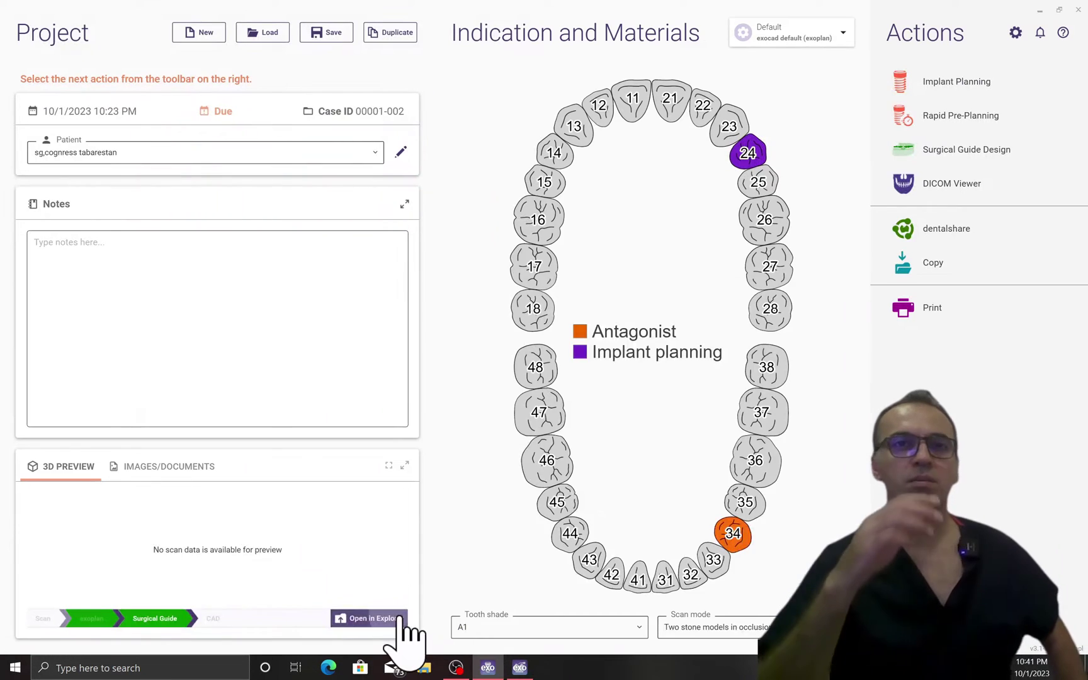
- Show the exoplan case's files in File Explorer and copy the project folder's path
left_click(400, 636)
left_click(524, 299)
right_click(421, 299)
left_click(462, 340)
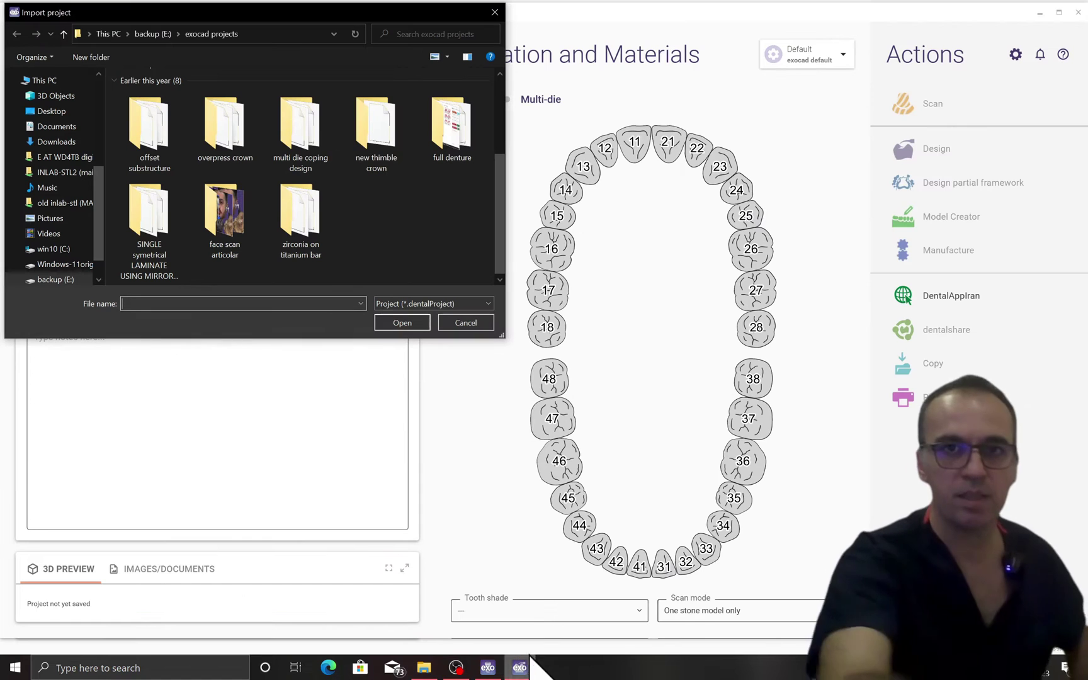
- Import the dental project from the copied case folder path and assign it to a laboratory
right_click(207, 35)
left_click(230, 94)
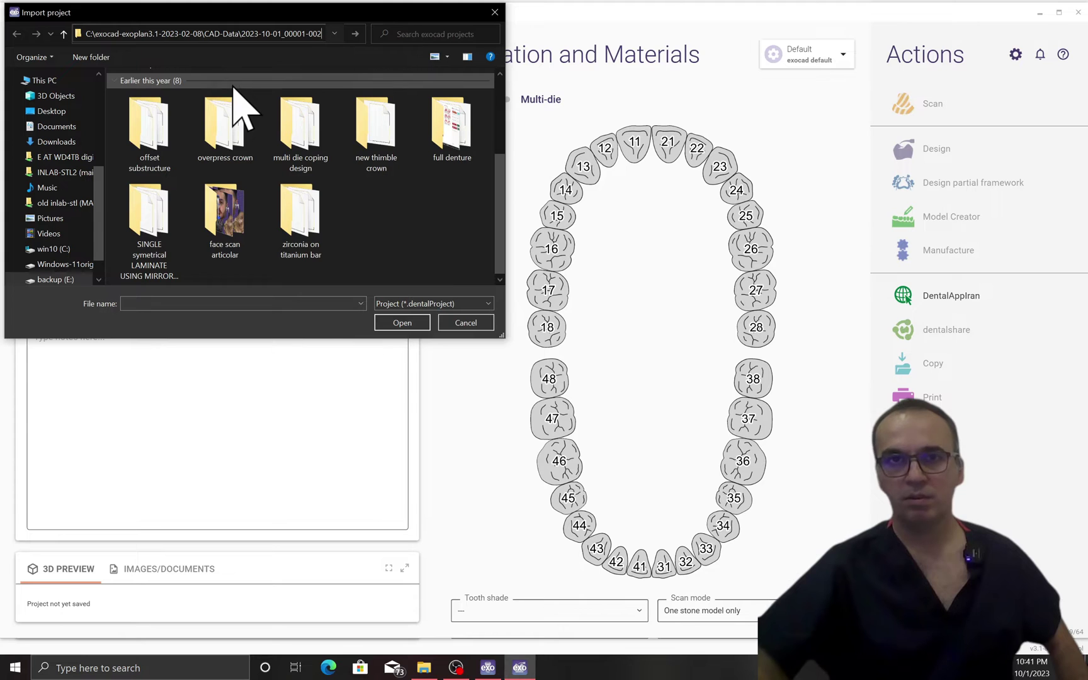
key("Return")
left_click(400, 324)
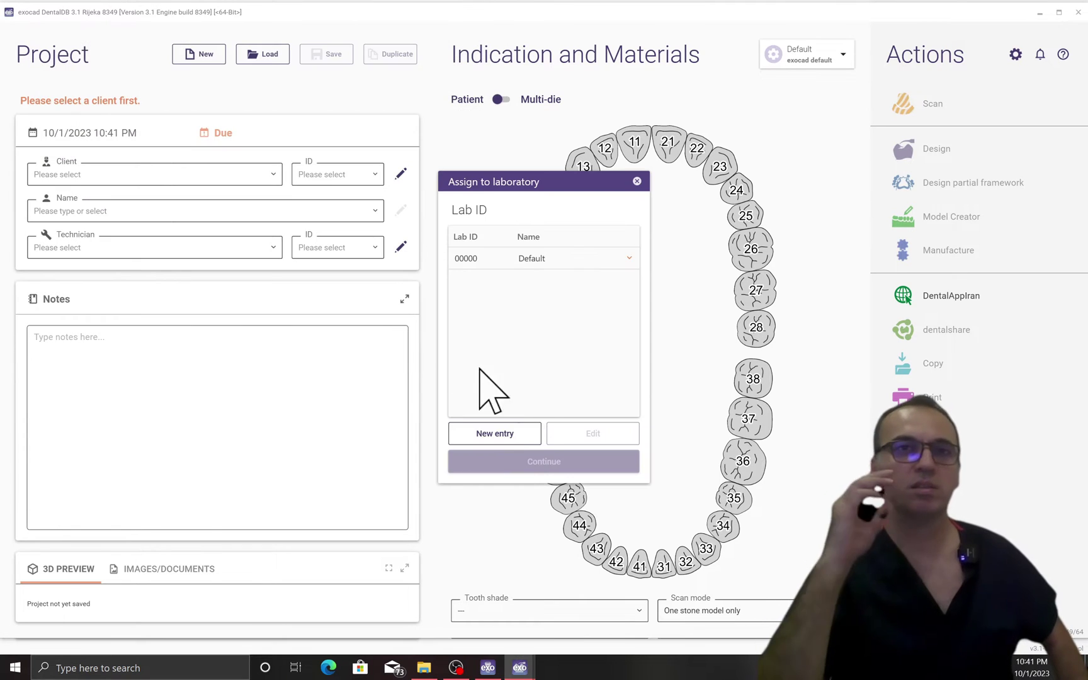
left_click(518, 461)
left_click(477, 340)
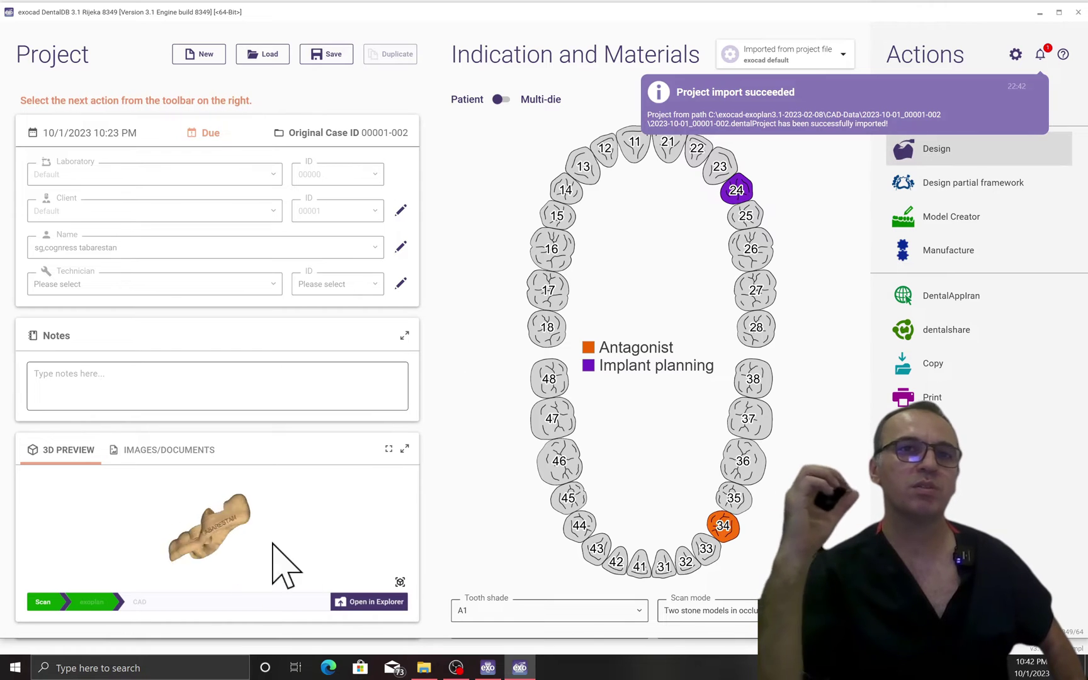
- Compare the original exoplan case with the imported DentalDB project and view the imported project's images and documents
left_click(875, 157)
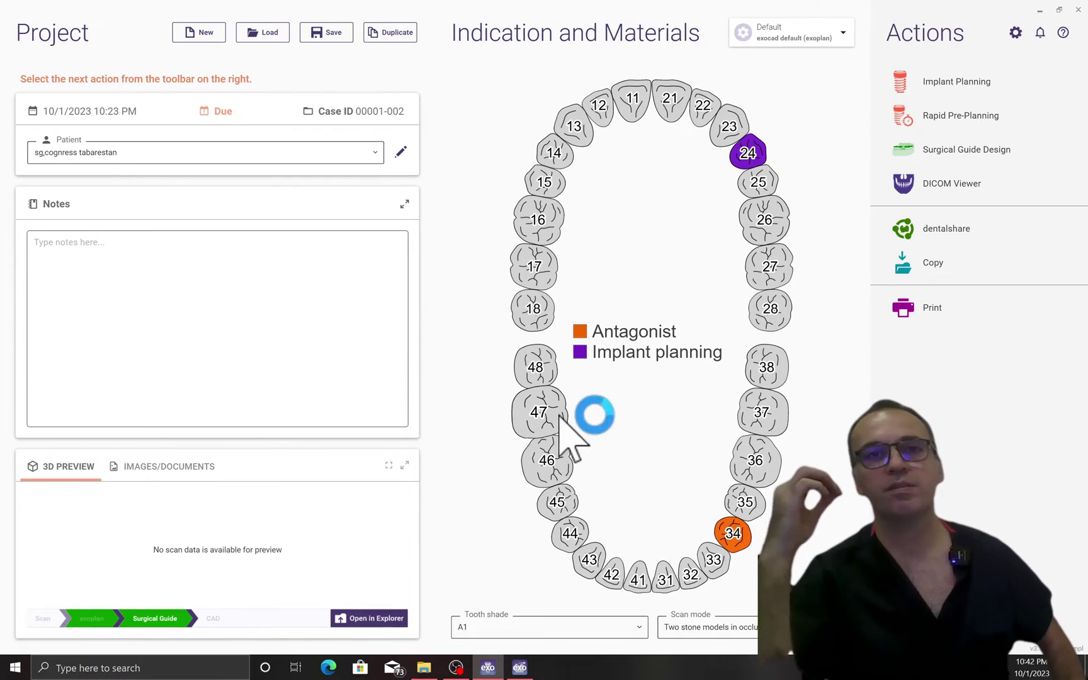
left_click(519, 667)
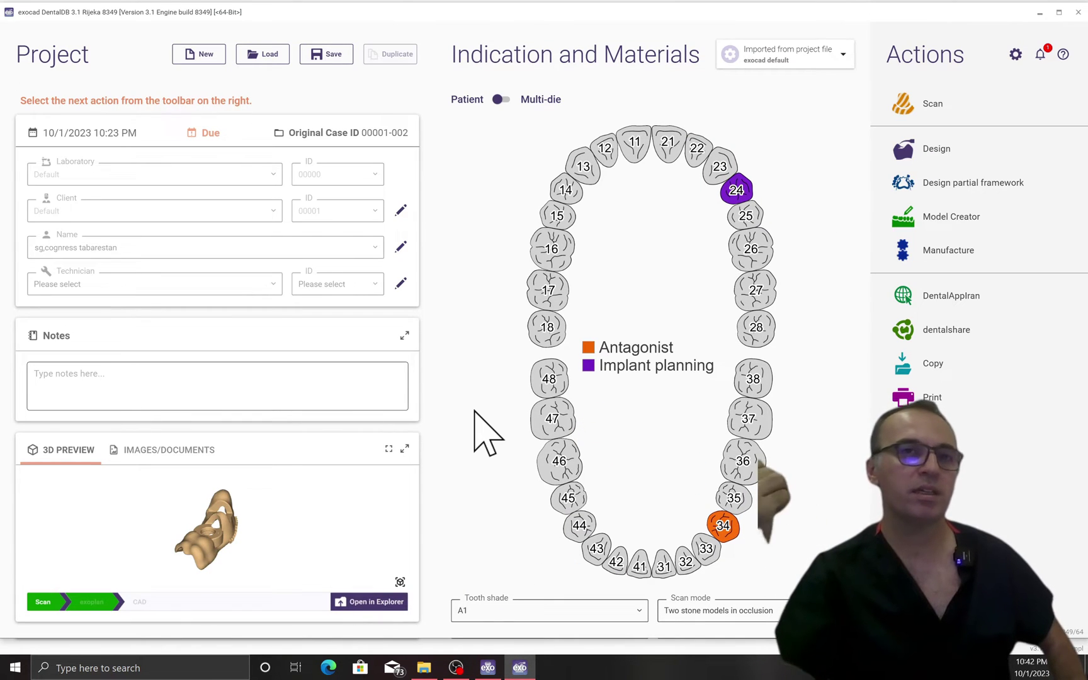
left_click(169, 463)
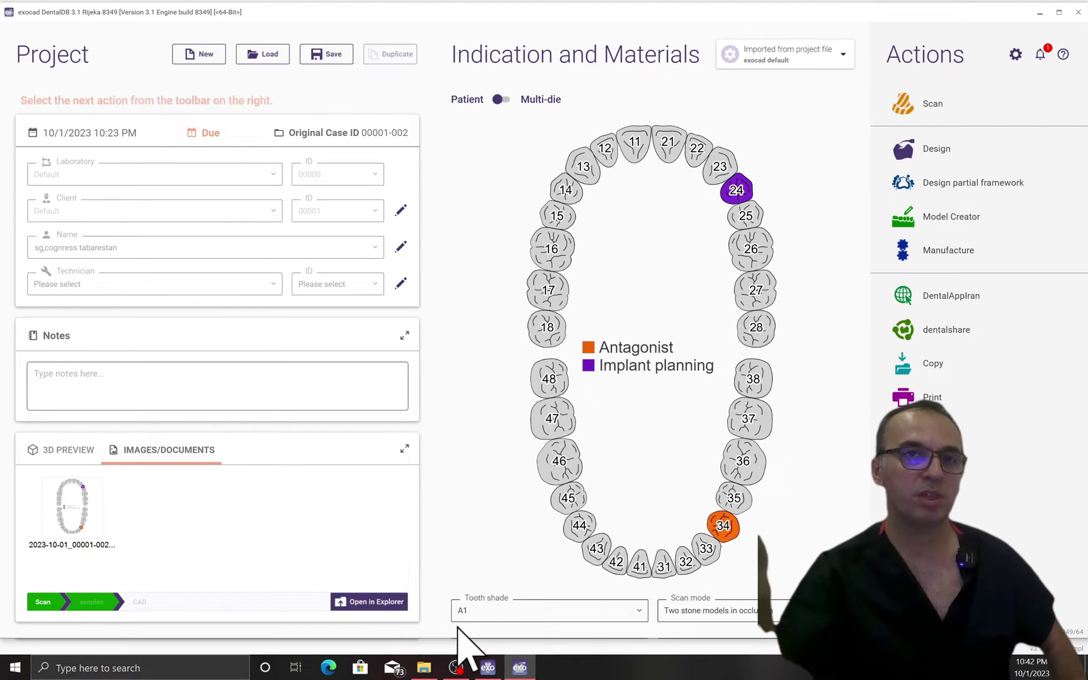
mouse_move(518, 671)
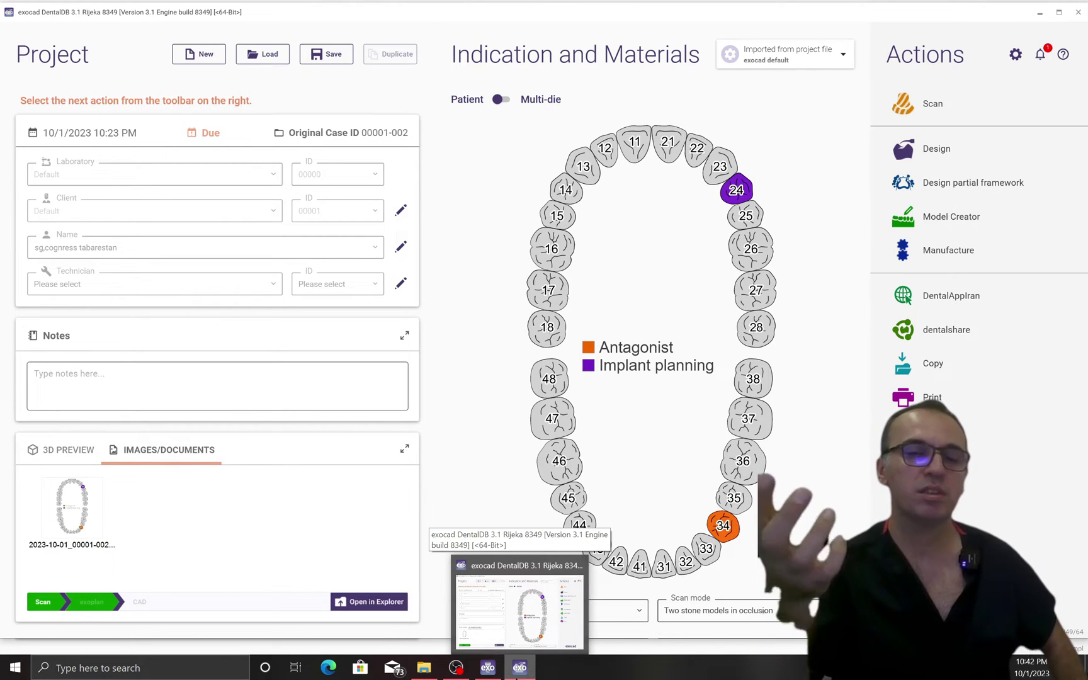
- Start the design and import the planned implant positions and tooth setup, continuing past the library inconsistency for tooth 24
left_click(904, 149)
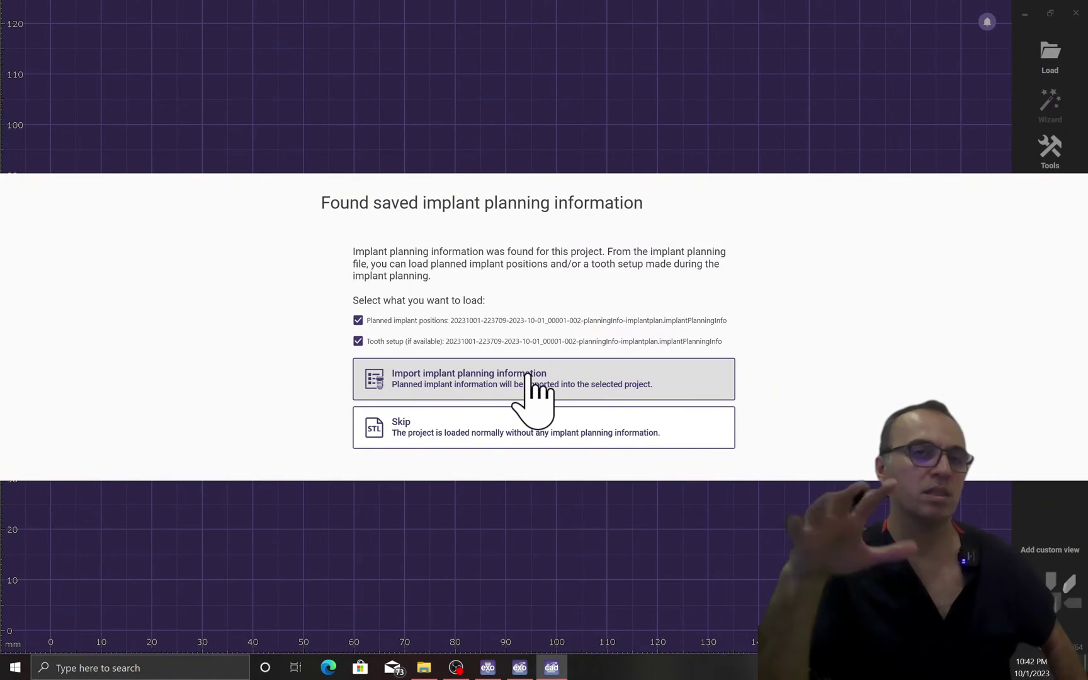
left_click(527, 375)
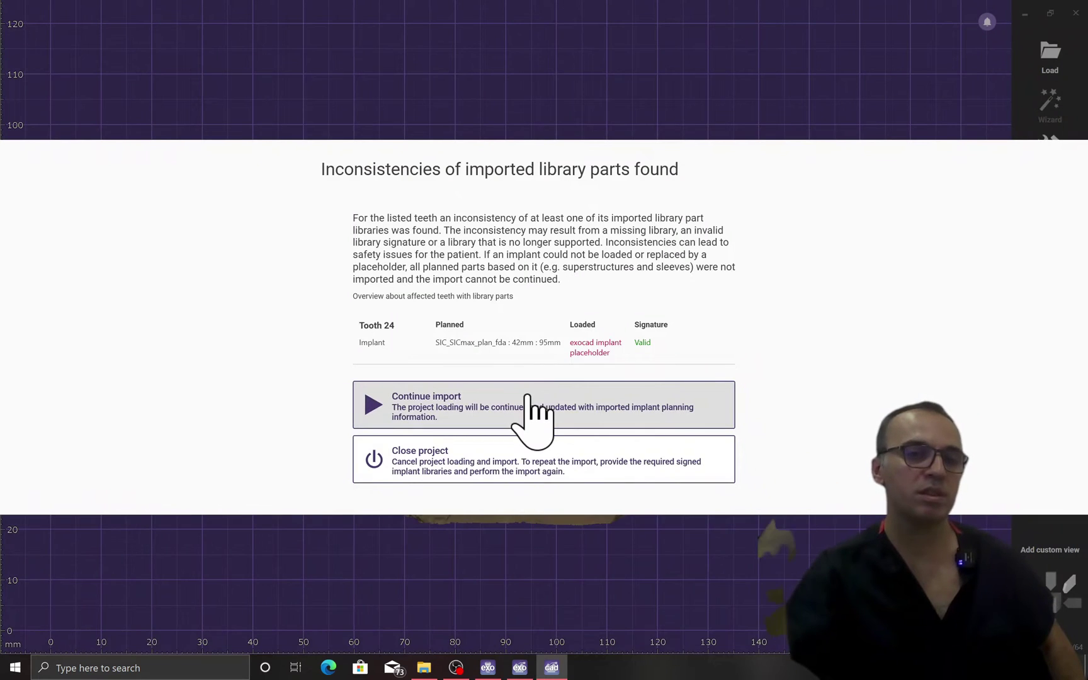
left_click(527, 397)
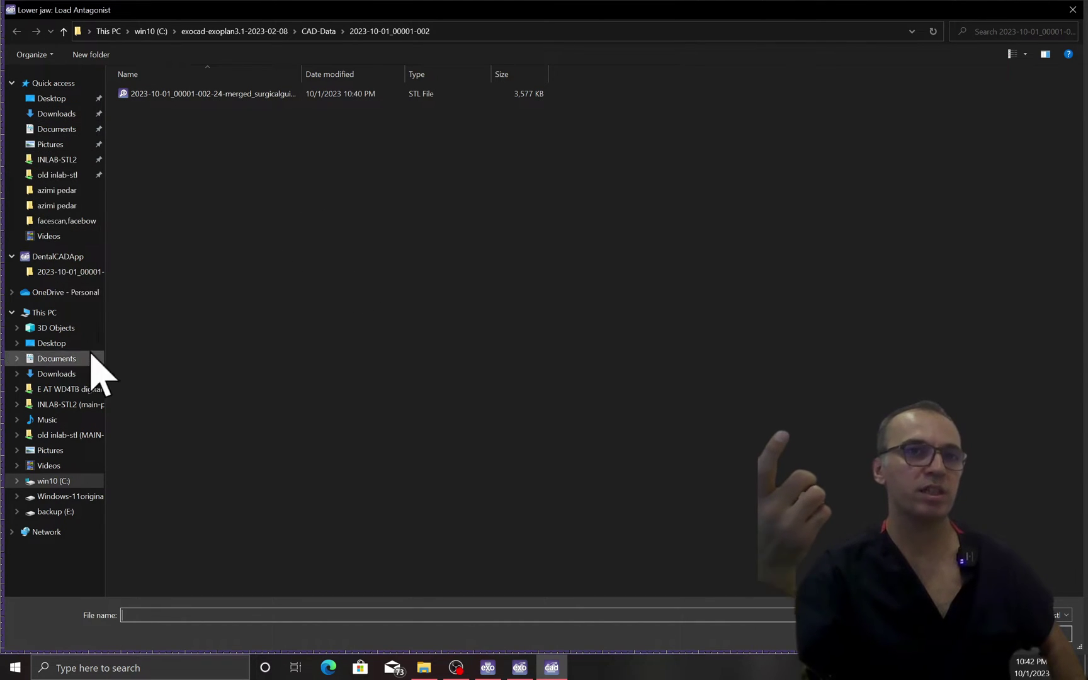
- Load the lower jaw antagonist scan from the patient's folder under exoplan project, tabarestan congress on the backup (E:) drive
left_click(63, 312)
double_click(495, 199)
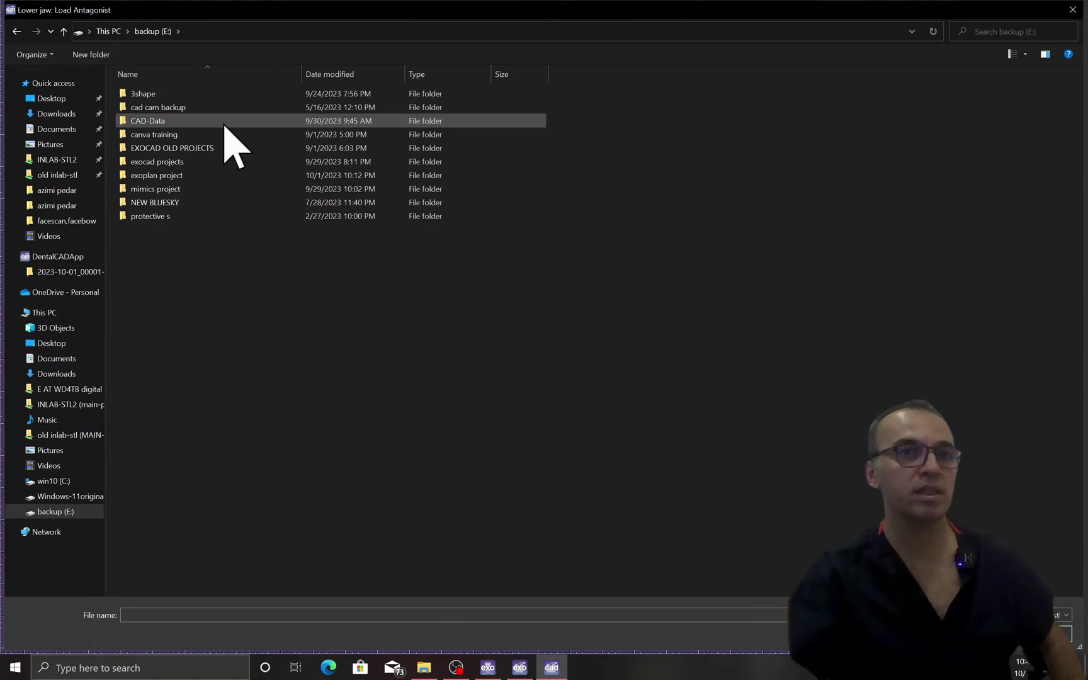
double_click(214, 175)
double_click(203, 150)
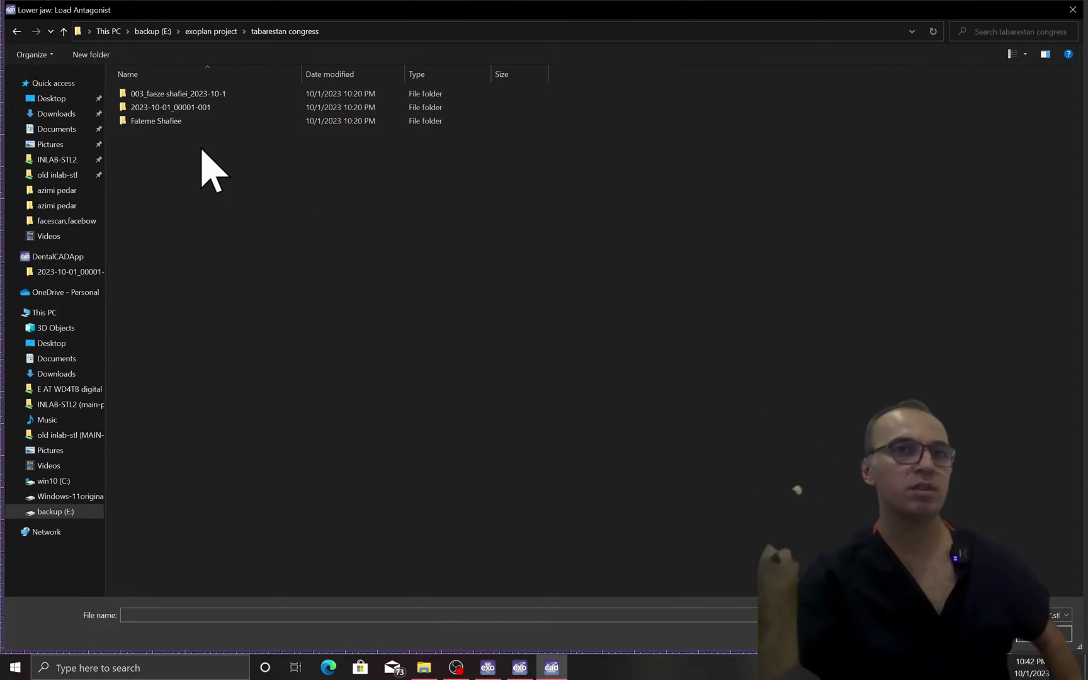
double_click(200, 94)
double_click(185, 94)
double_click(186, 95)
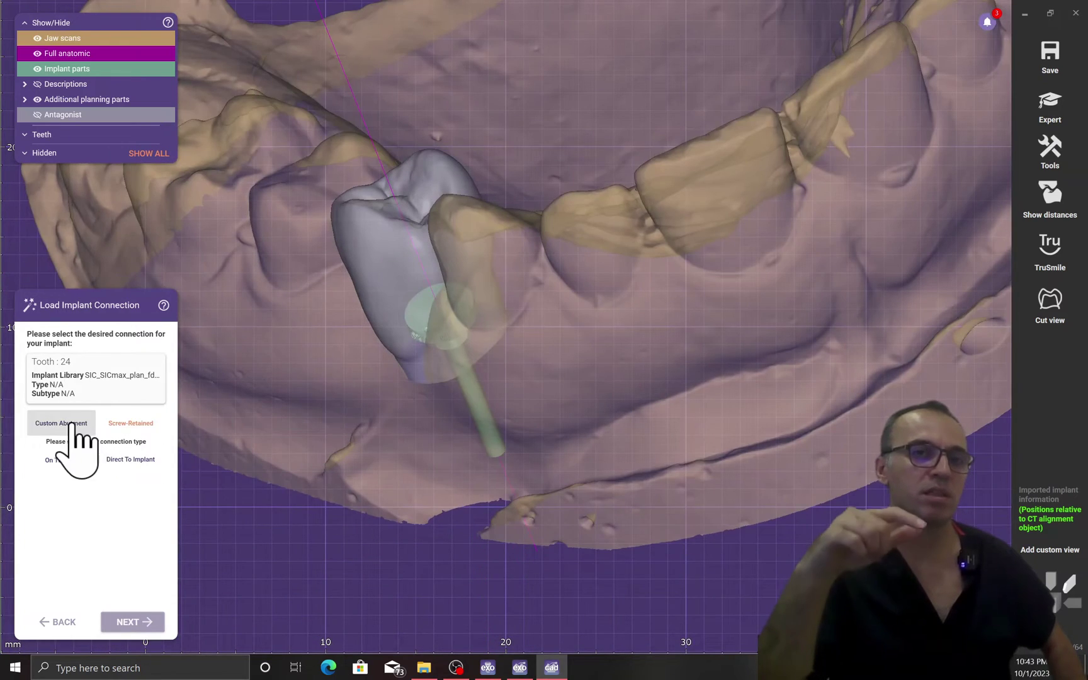
- Load a direct-to-implant custom abutment connection for tooth 24 from the SIC - PreFaces library, type SIChexagonal, 936224 A-Line 33 blue
left_click(71, 425)
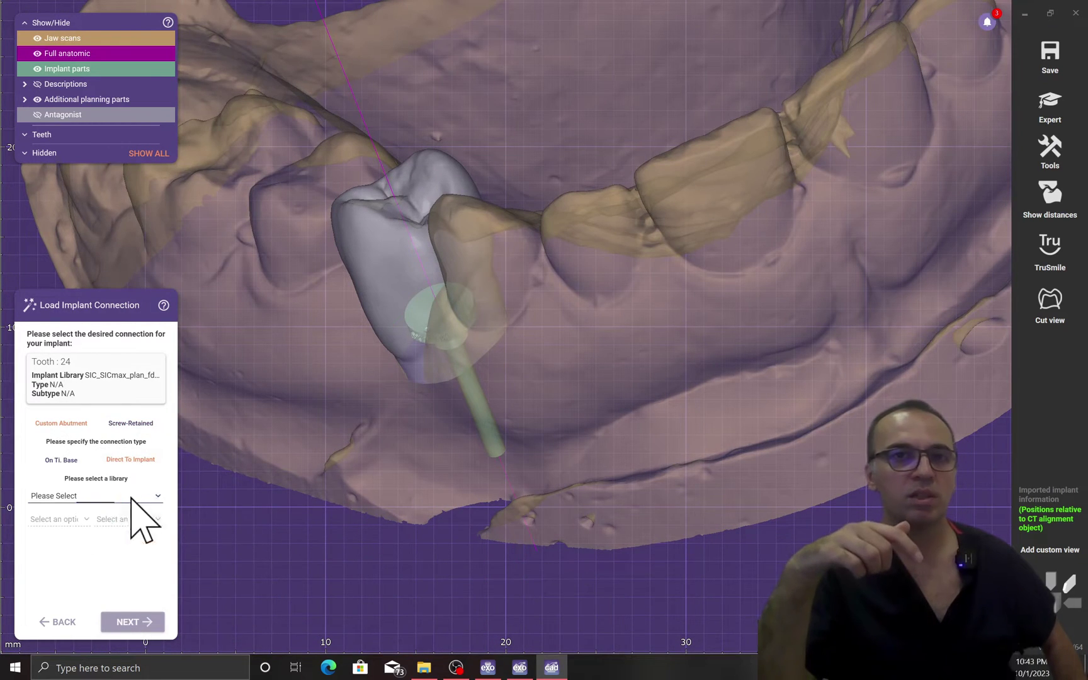
left_click(132, 497)
left_click(81, 563)
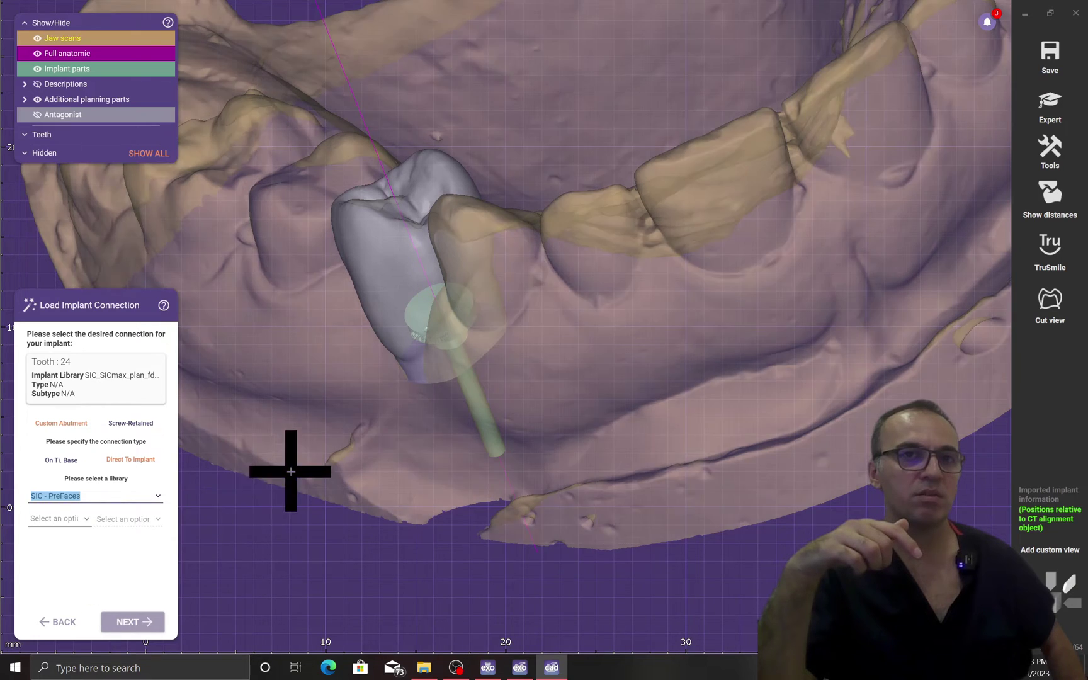
left_click(68, 519)
left_click(70, 545)
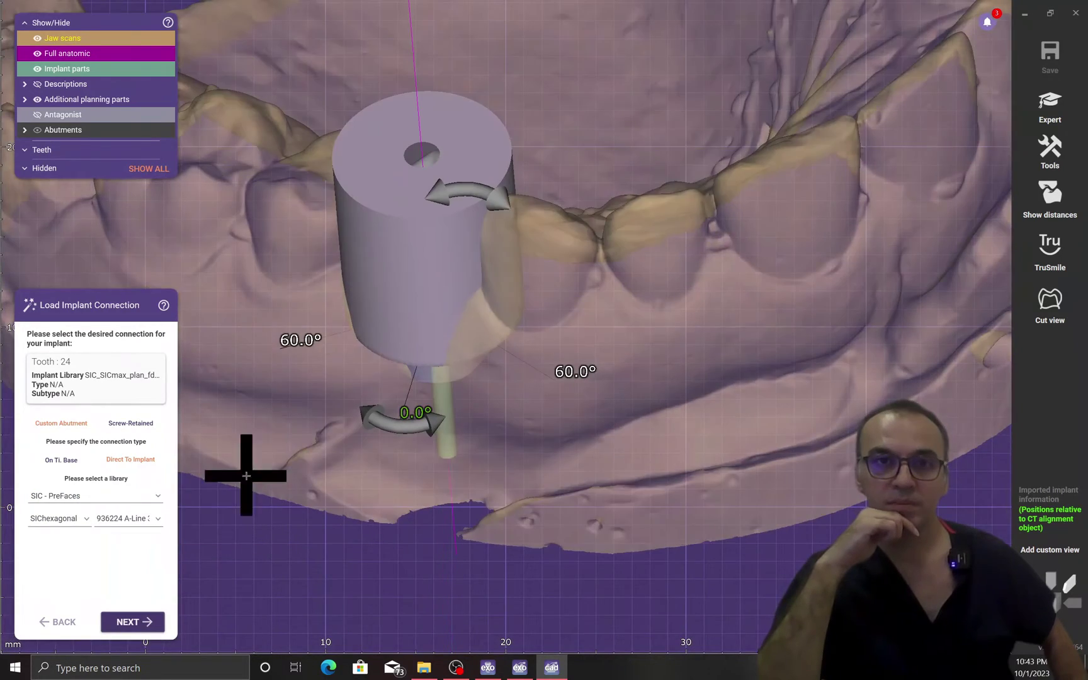
left_click(150, 520)
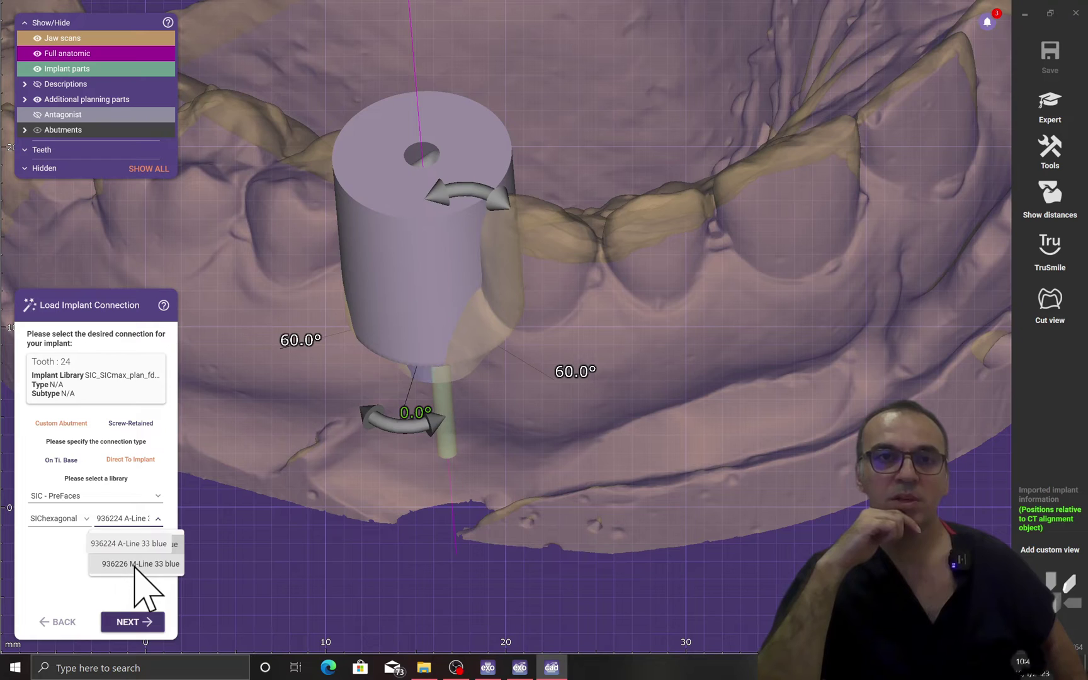
left_click(140, 564)
left_click(135, 544)
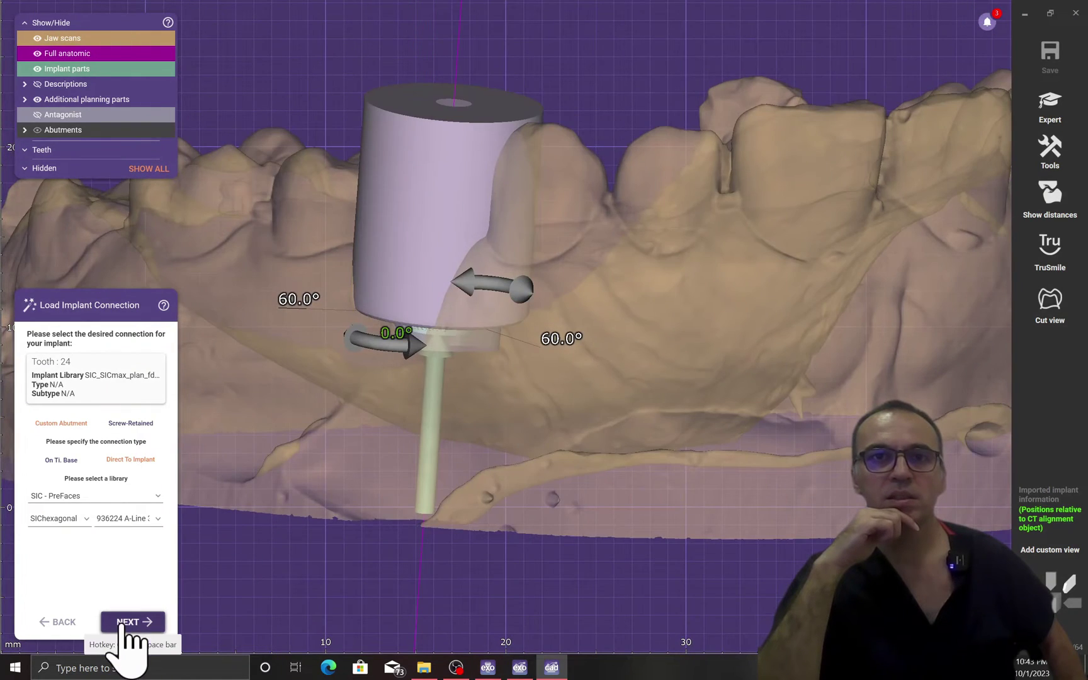
left_click(126, 623)
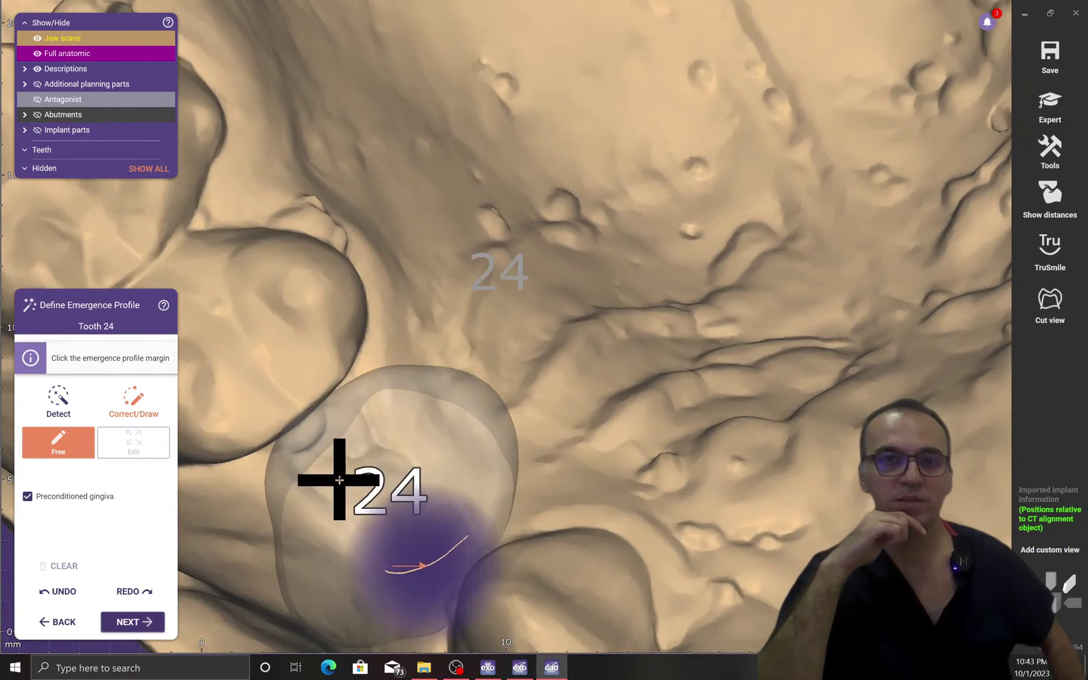
- Draw the emergence profile margin freehand around tooth 24 with preconditioned gingiva and accept it
mouse_move(323, 476)
left_mouse_down()
mouse_move(360, 449)
mouse_move(439, 462)
mouse_move(460, 482)
mouse_move(360, 554)
mouse_move(322, 484)
left_mouse_up()
left_click(132, 622)
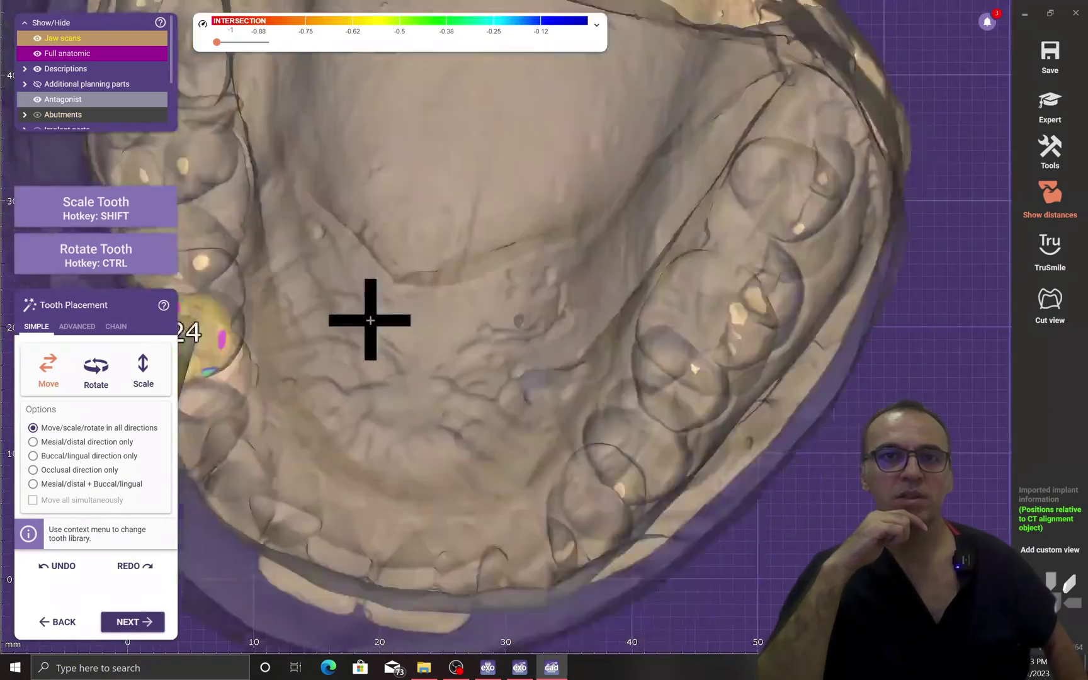
- Switch the upper jaw's instant morphing to the cutting option in the advanced tooth placement settings
right_click_drag(370, 320, 369, 319)
scroll(425, 318, "down", 5)
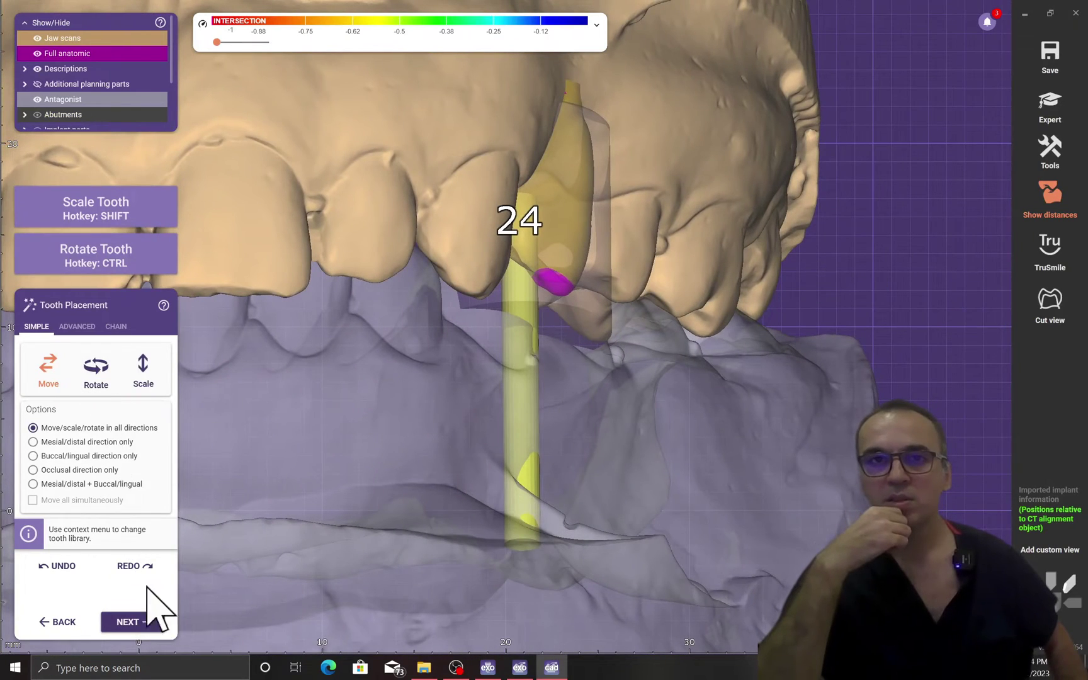
left_click(75, 326)
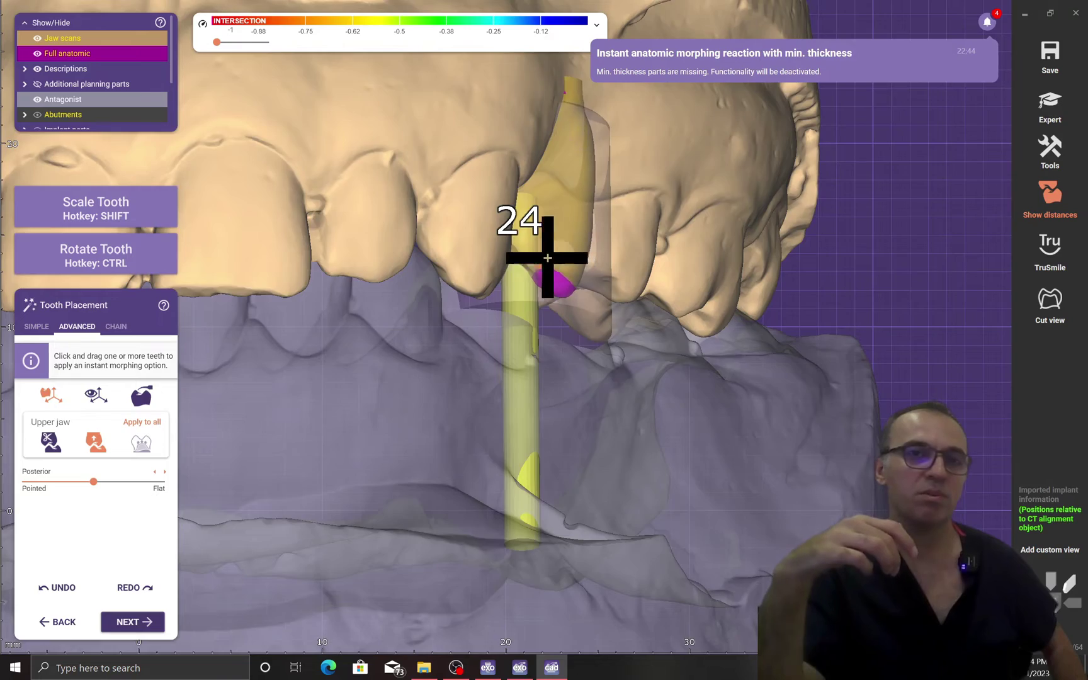
left_click(50, 442)
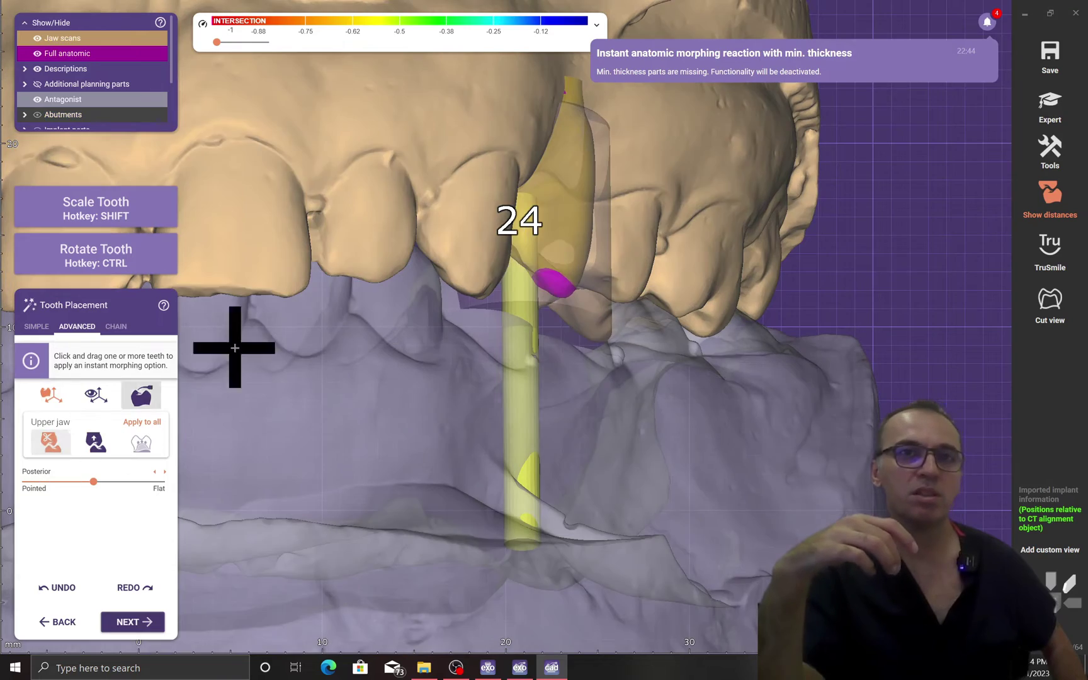
- Hide the antagonist and inspect the placement of tooth 24 from the occlusal and buccal sides
right_click_drag(505, 323, 516, 316)
scroll(516, 316, "down", 4)
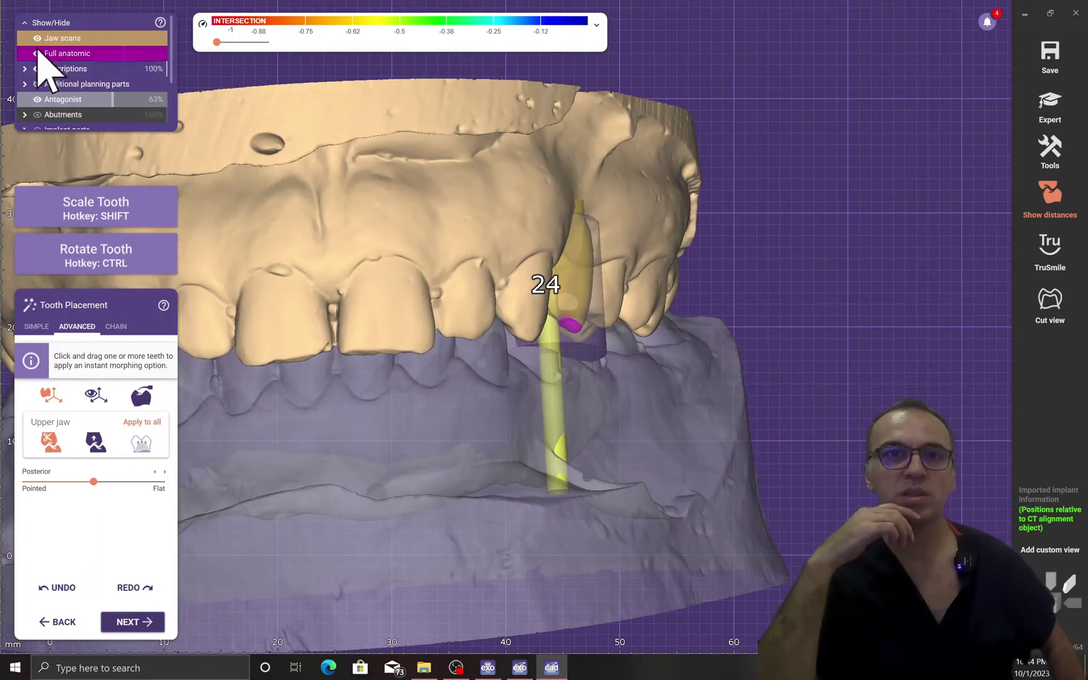
scroll(36, 103, "down", 1)
left_click(37, 85)
right_click_drag(272, 264, 383, 448)
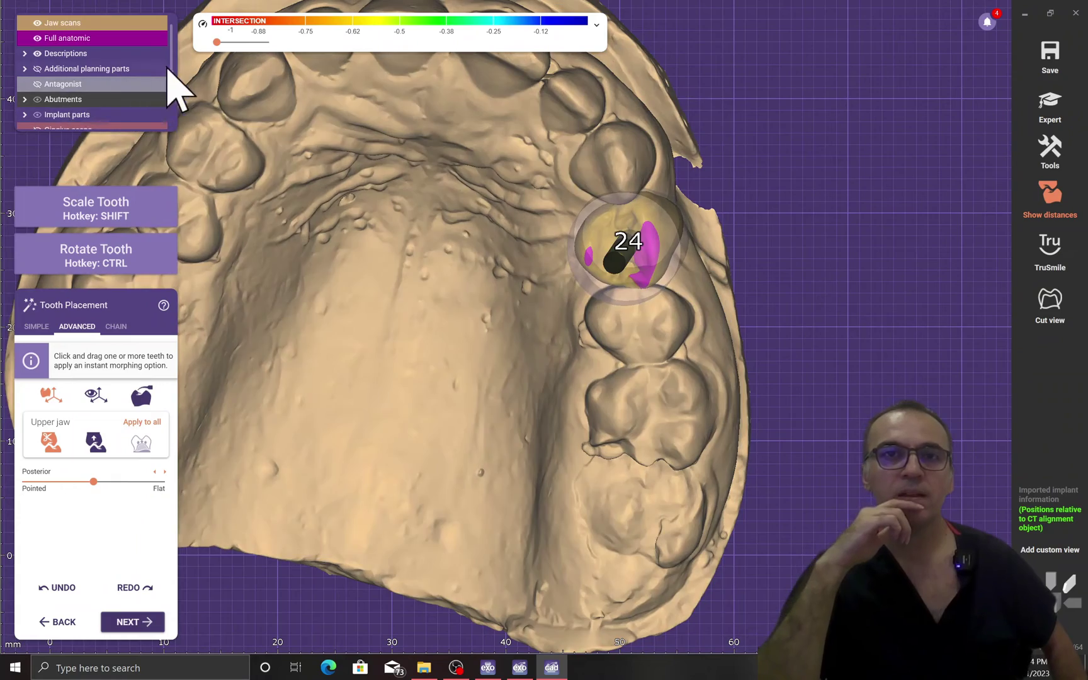
scroll(174, 107, "down", 4)
left_click_drag(173, 106, 173, 109)
right_click_drag(472, 298, 469, 286)
scroll(620, 284, "up", 4)
right_click_drag(620, 303, 630, 289)
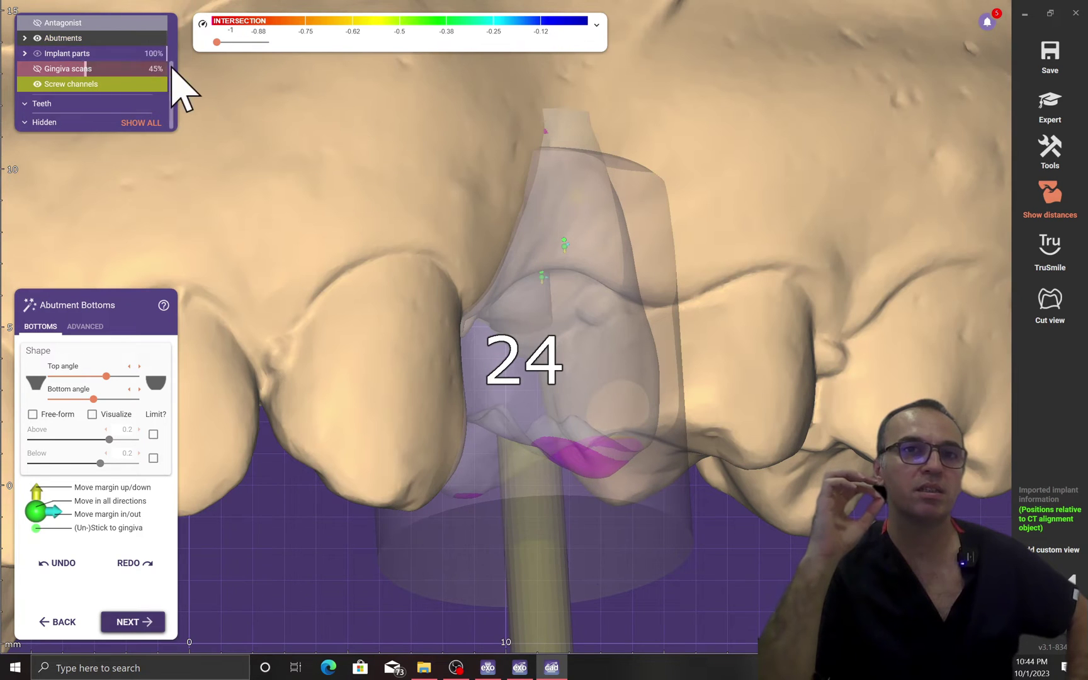
- Hide the jaw scans, reposition a margin point on tooth 24's abutment bottom, and show the scans again
left_click_drag(173, 72, 173, 39)
scroll(42, 44, "up", 1)
left_click(37, 38)
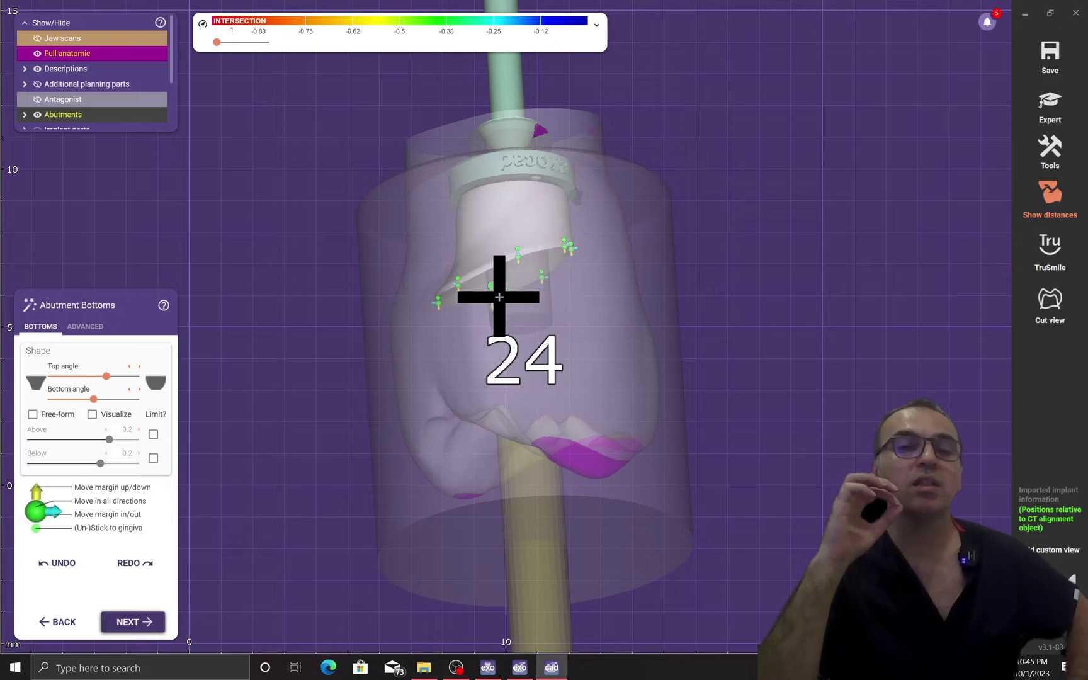
scroll(499, 296, "up", 2)
left_click_drag(442, 315, 486, 252)
left_click(101, 38)
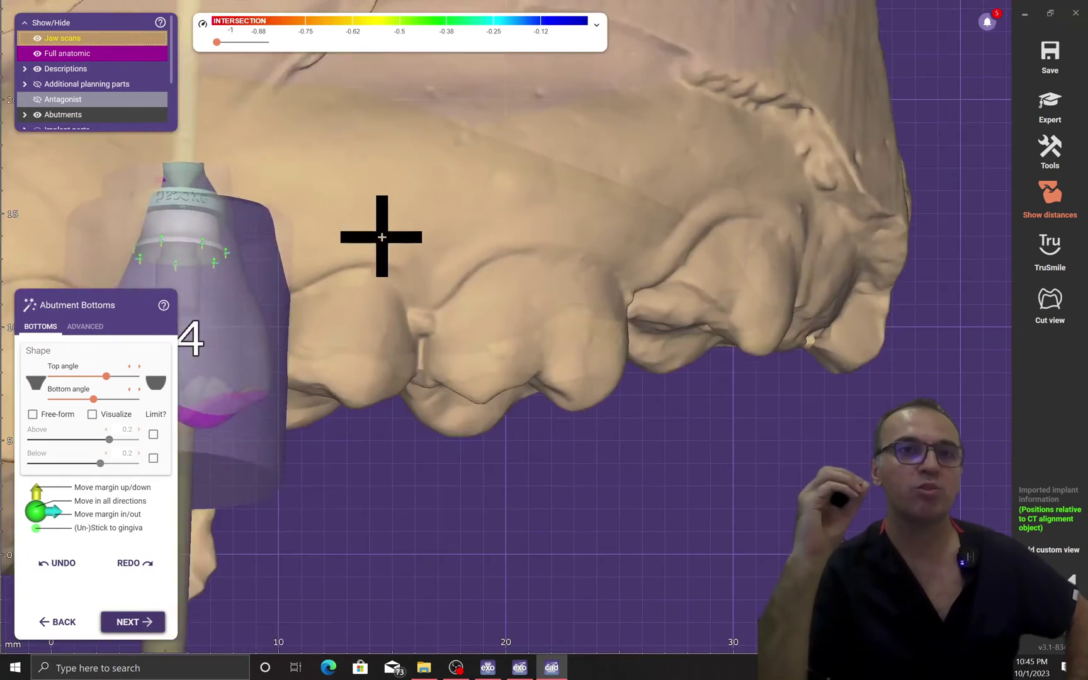
- Proceed to free-forming of tooth 24 and examine the crown with the abutment hidden and shown
right_click_drag(382, 237, 391, 478)
left_click(107, 620)
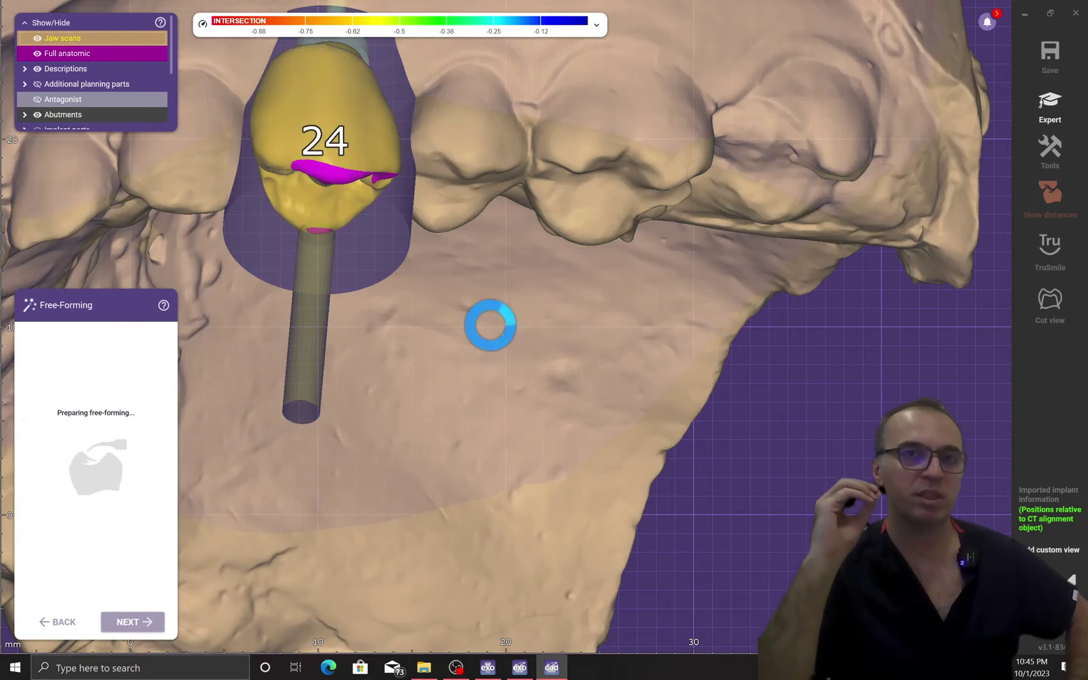
scroll(490, 325, "down", 2)
right_click_drag(491, 325, 575, 360)
scroll(576, 360, "up", 2)
scroll(578, 384, "down", 2)
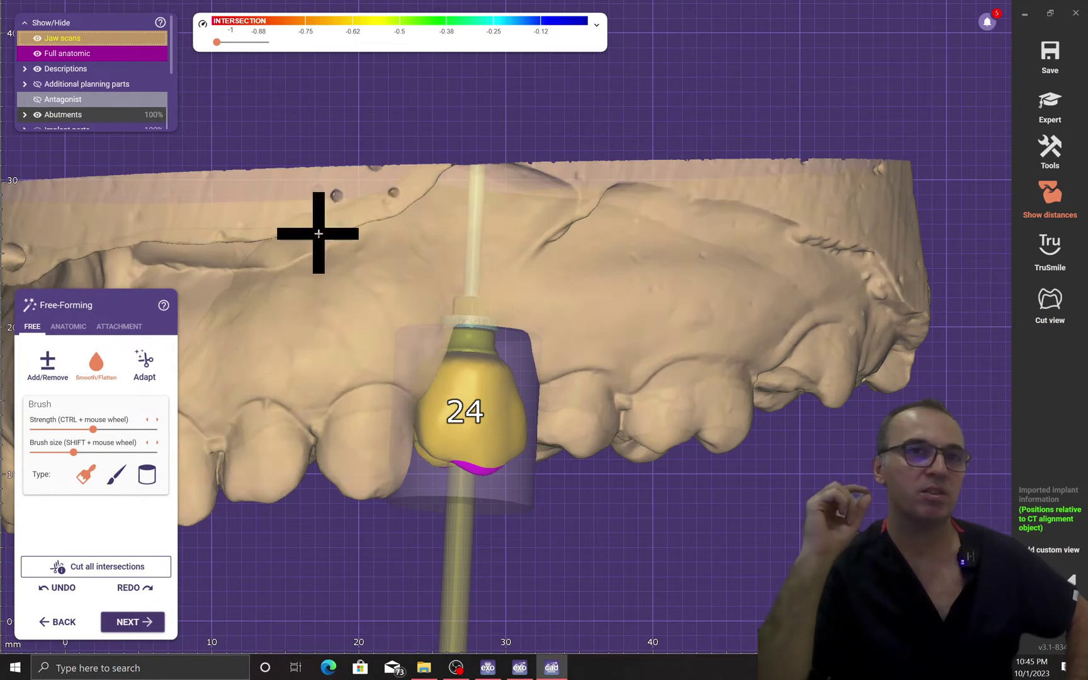
left_click(37, 115)
left_click(37, 114)
left_click(38, 114)
left_click(37, 114)
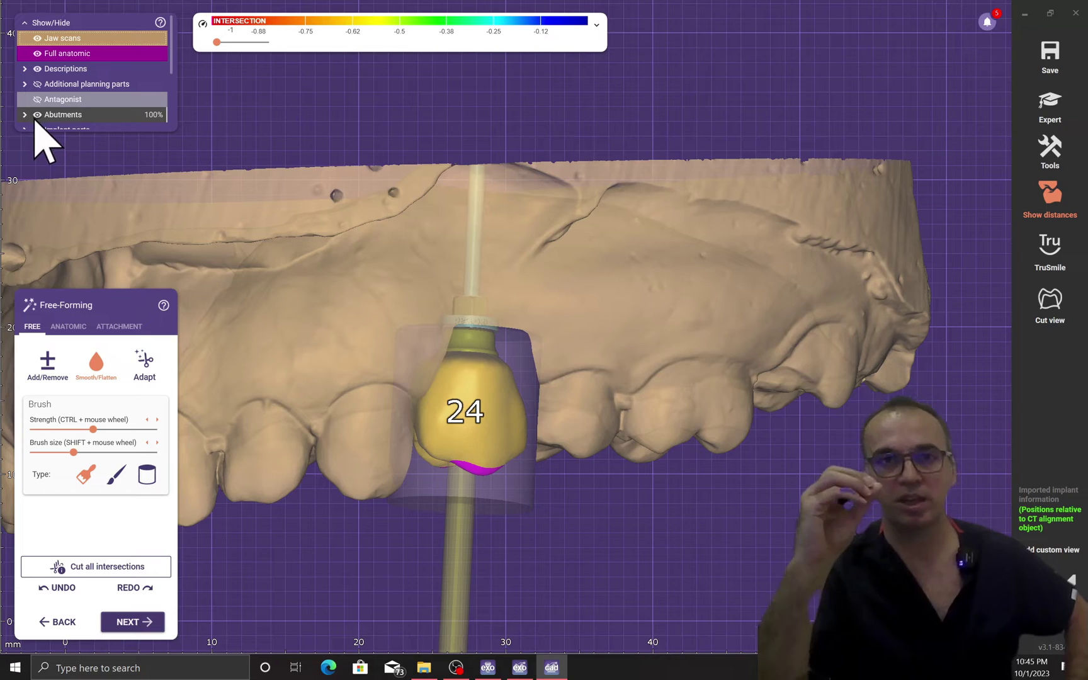
scroll(506, 408, "down", 1)
right_click_drag(332, 388, 396, 414)
- Return to the abutment bottom design of tooth 24 and move its margin outward to widen the emergence
left_click(56, 622)
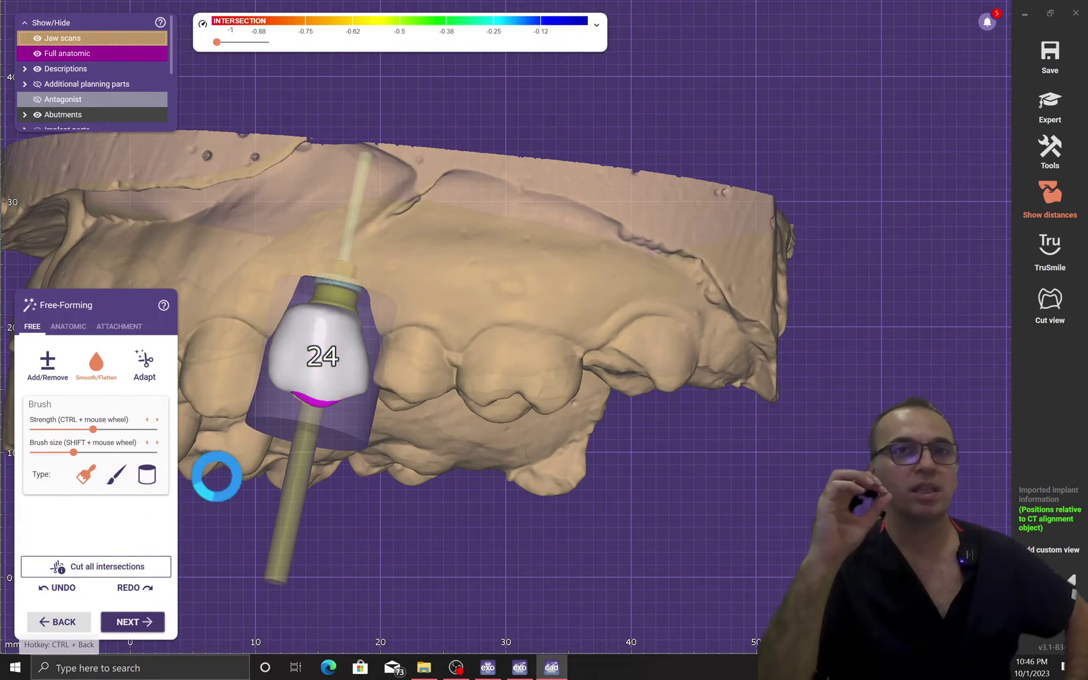
scroll(372, 347, "up", 6)
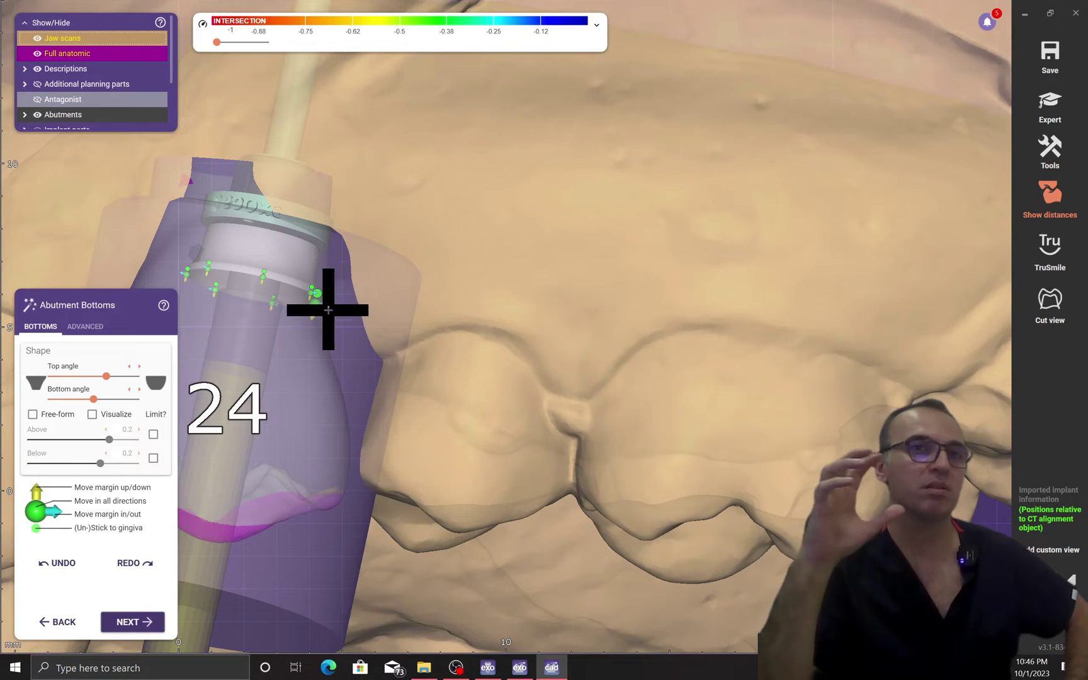
scroll(328, 308, "up", 2)
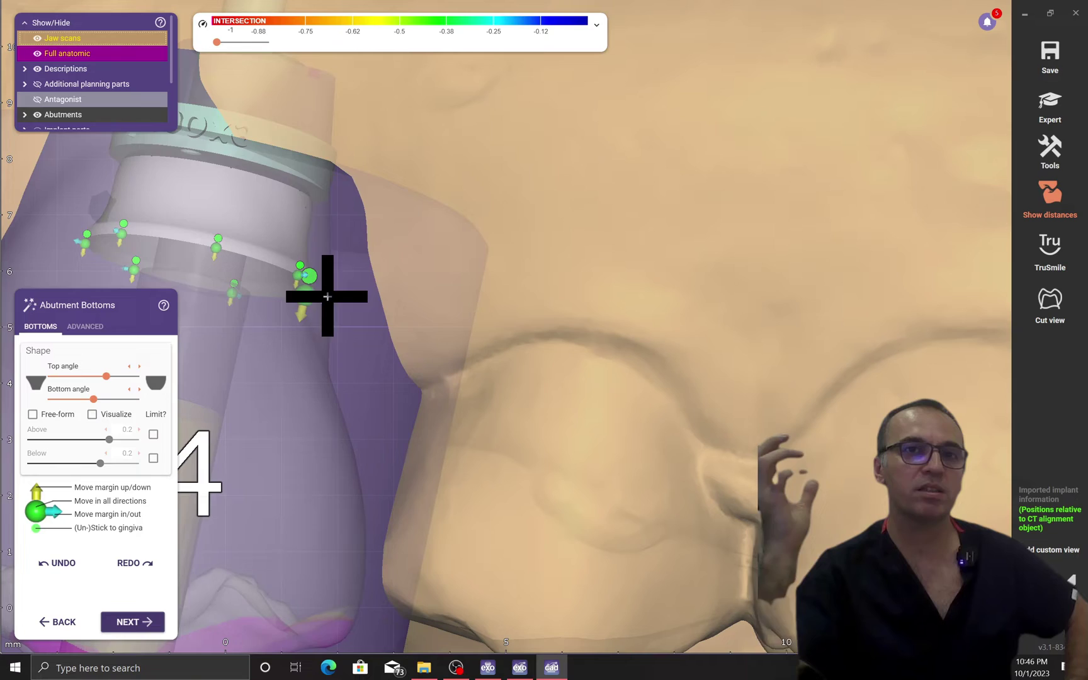
left_click_drag(319, 273, 288, 277)
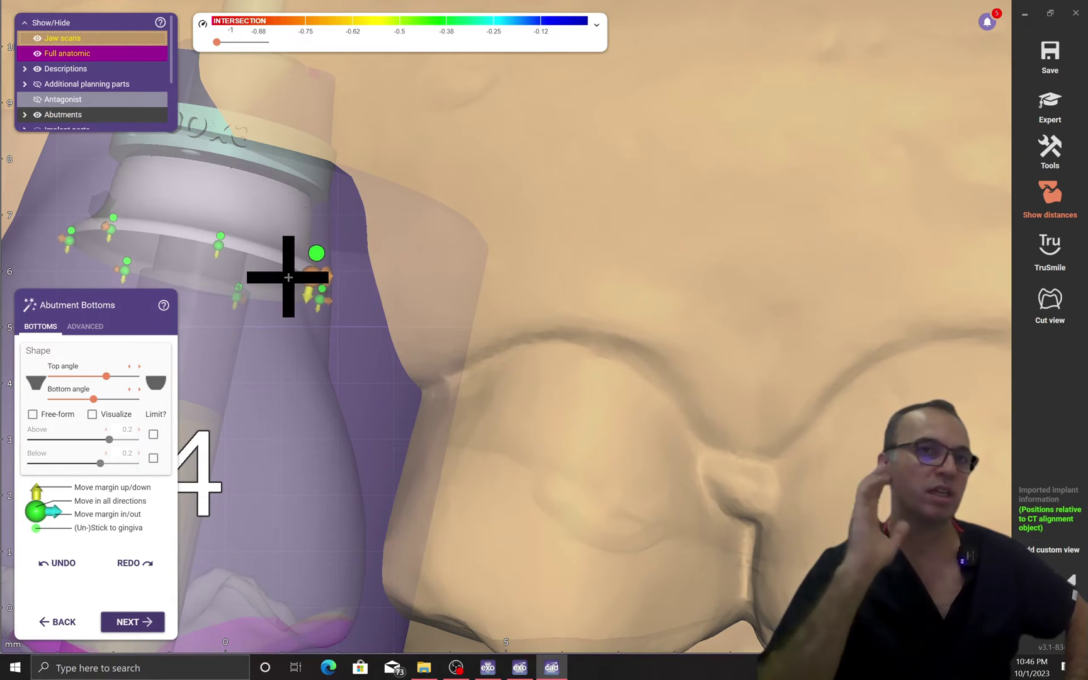
- Increase the top and bottom angles of tooth 24's abutment bottom and proceed to free-forming
scroll(287, 413, "down", 3)
right_click_drag(287, 414, 496, 461)
scroll(497, 457, "down", 3)
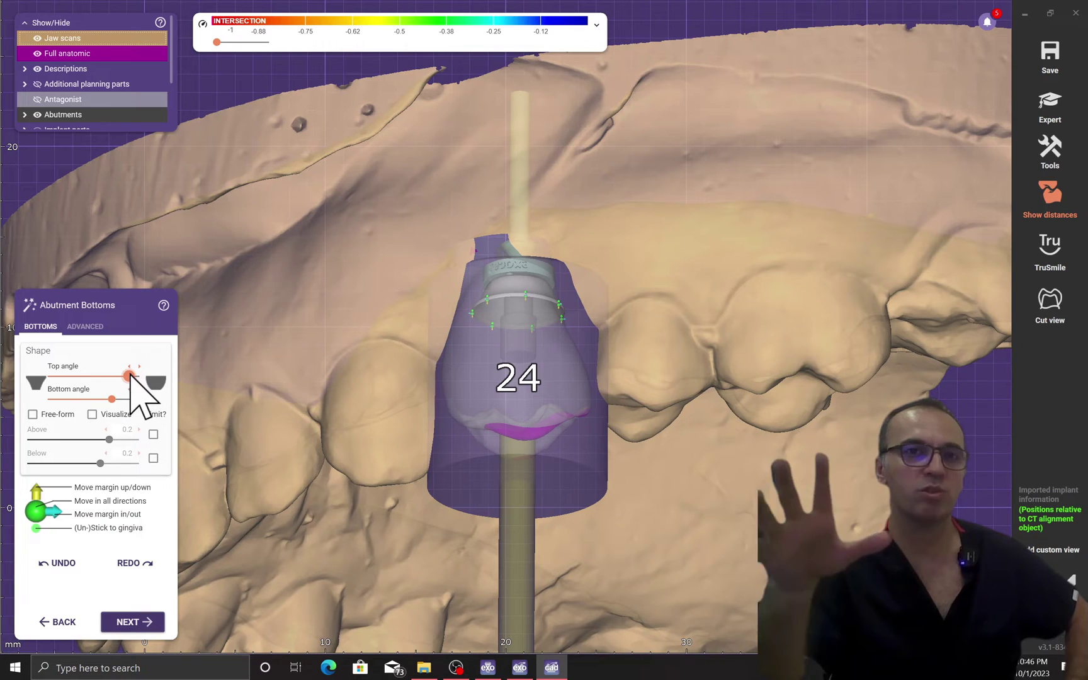
left_click(134, 621)
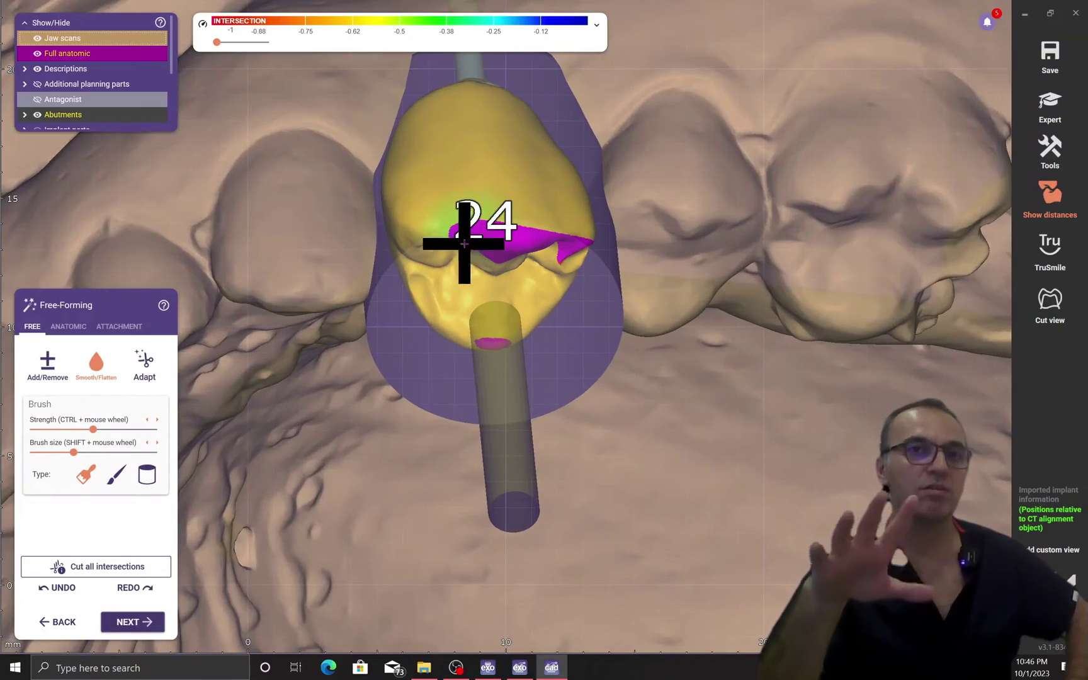
- Activate Add/Remove free-forming and hide the abutments and the bottom of designs around tooth 24
left_click(47, 365)
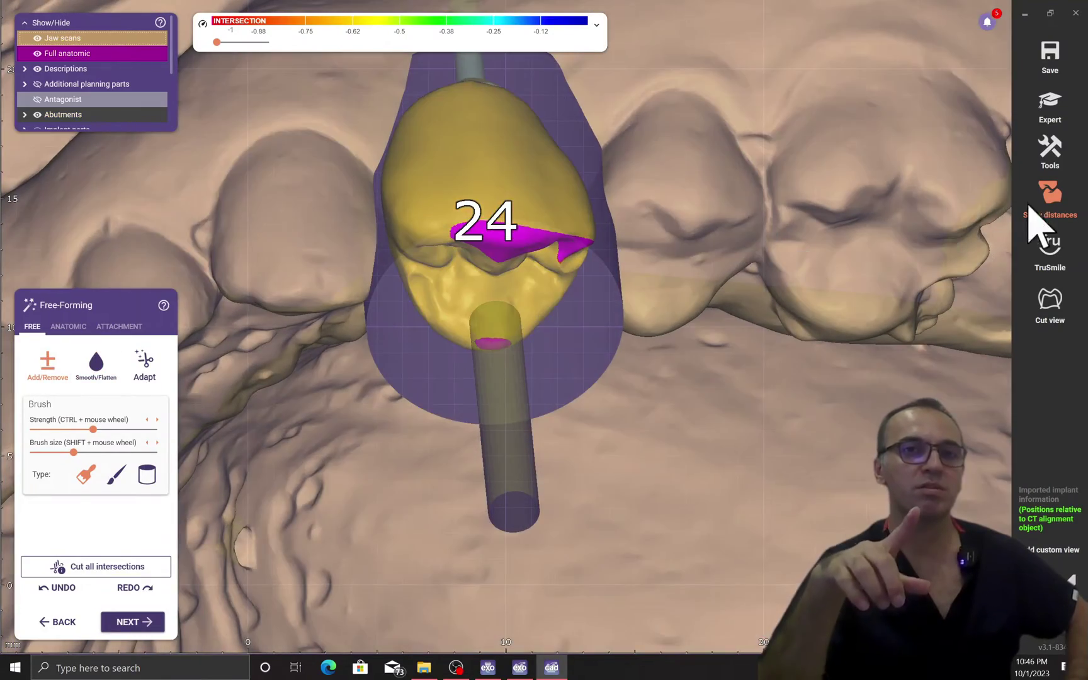
right_click_drag(693, 278, 697, 394)
scroll(699, 379, "down", 5)
scroll(60, 63, "down", 3)
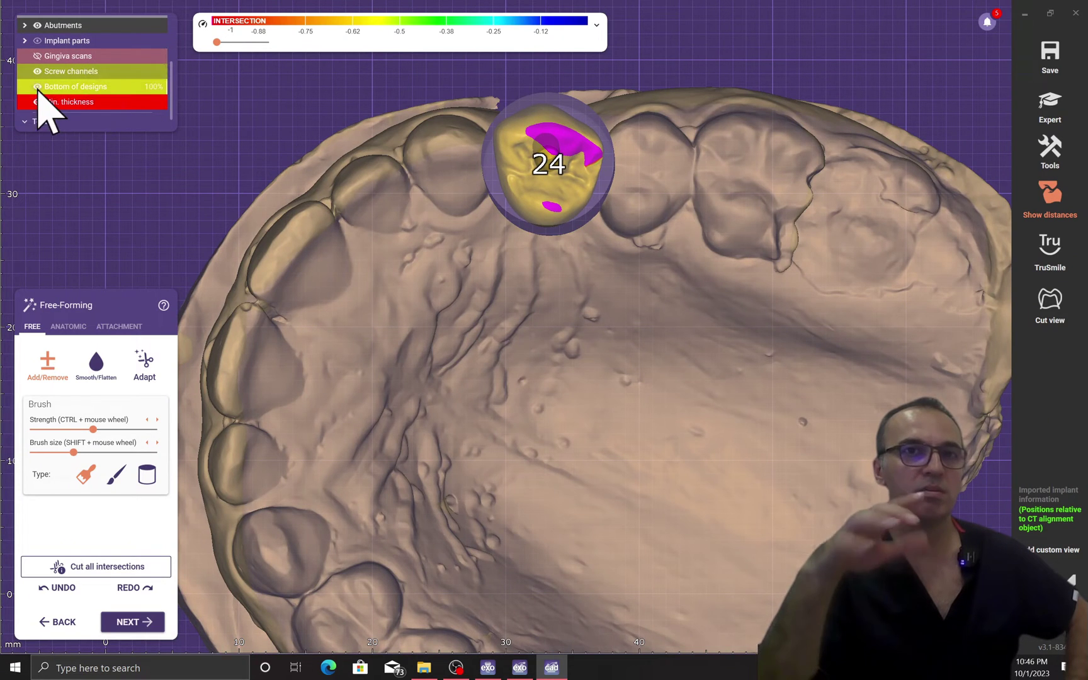
left_click(38, 26)
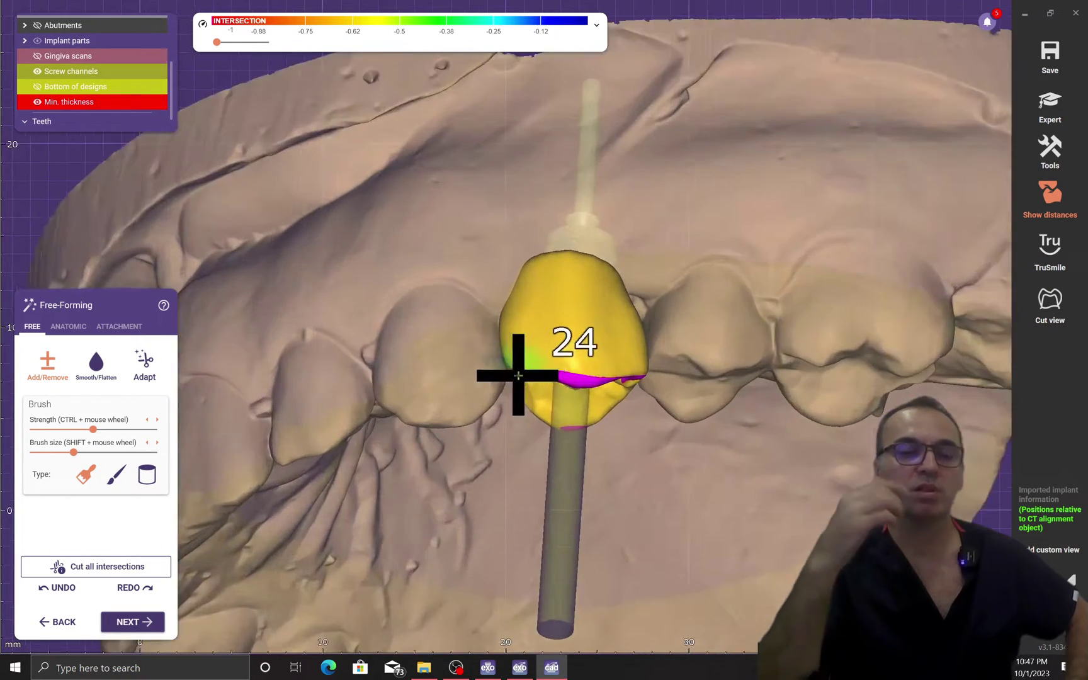
scroll(578, 367, "up", 3)
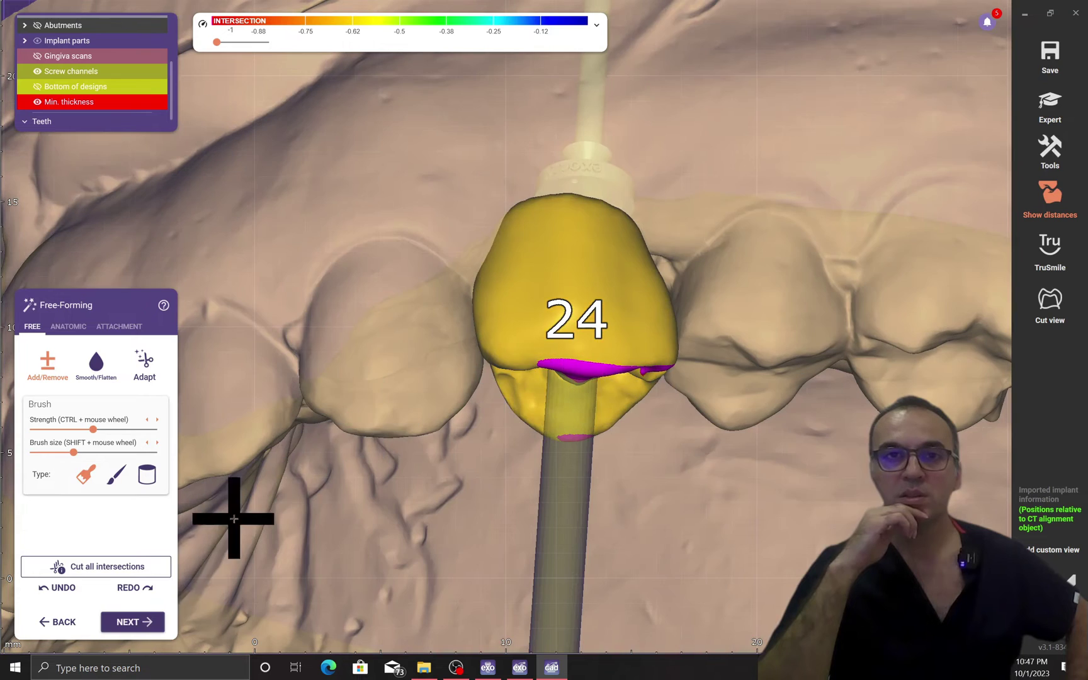
- Try cutting all intersections on tooth 24 and undo the cut
left_click(149, 566)
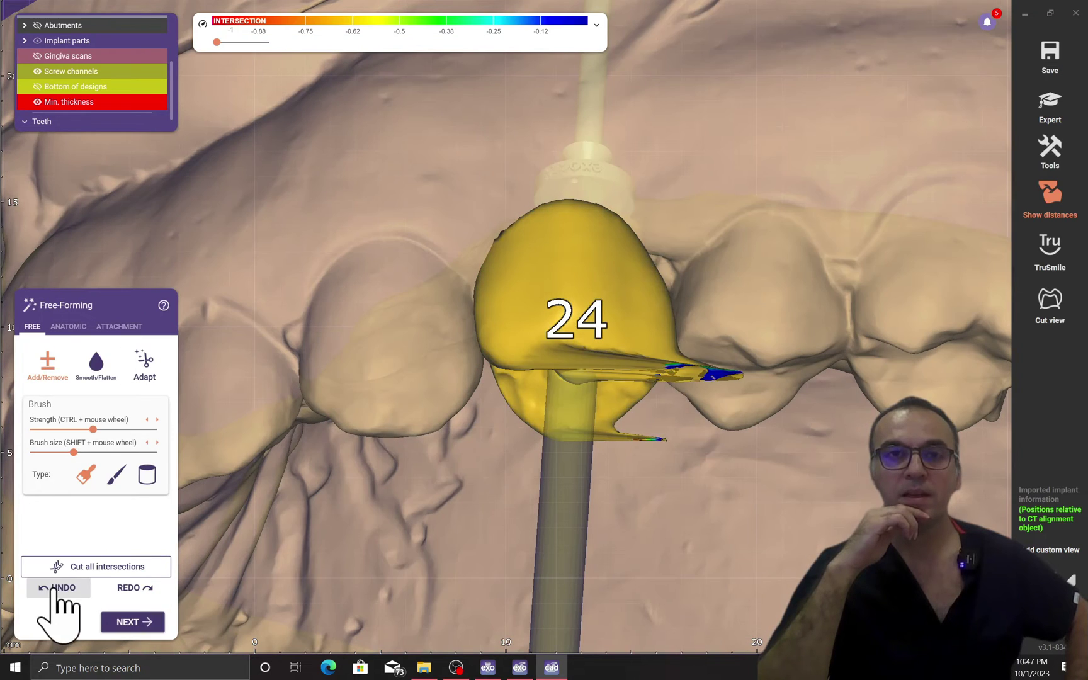
left_click(54, 588)
scroll(623, 360, "up", 3)
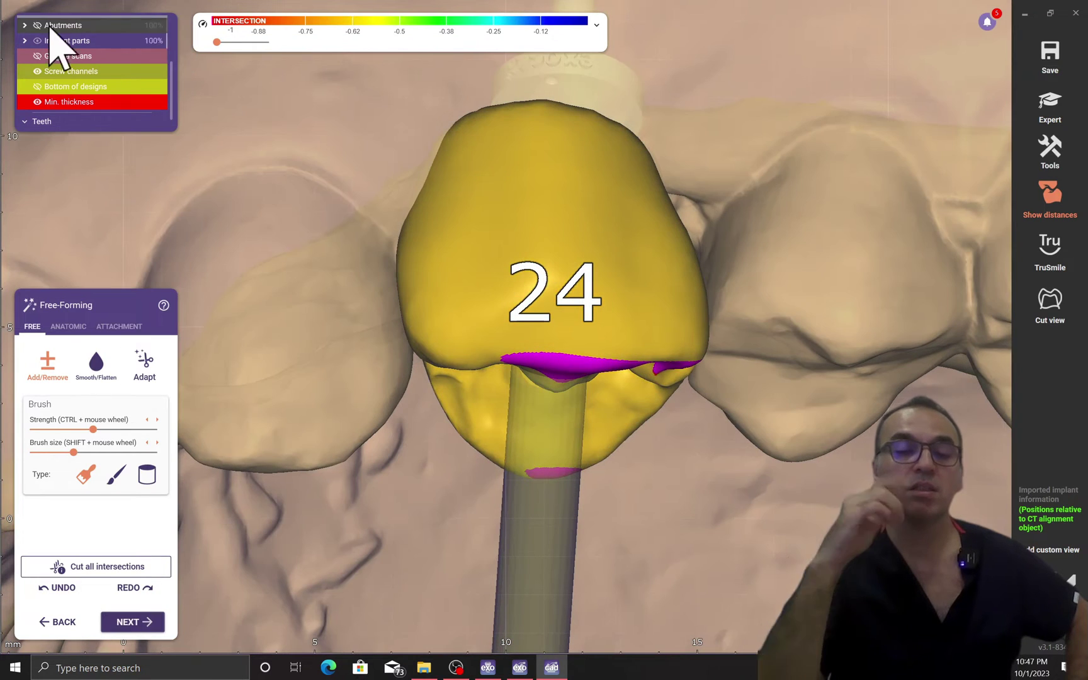
- Show the antagonist and examine how tooth 24 relates to the opposing and neighbouring teeth
left_click_drag(170, 72, 168, 29)
left_click(37, 99)
scroll(239, 214, "down", 4)
right_click_drag(239, 214, 388, 495)
scroll(427, 320, "up", 2)
right_click_drag(428, 321, 547, 246)
scroll(438, 325, "down", 3)
scroll(438, 324, "down", 2)
scroll(547, 245, "up", 4)
scroll(546, 245, "down", 2)
scroll(398, 286, "up", 2)
right_click_drag(399, 287, 417, 355)
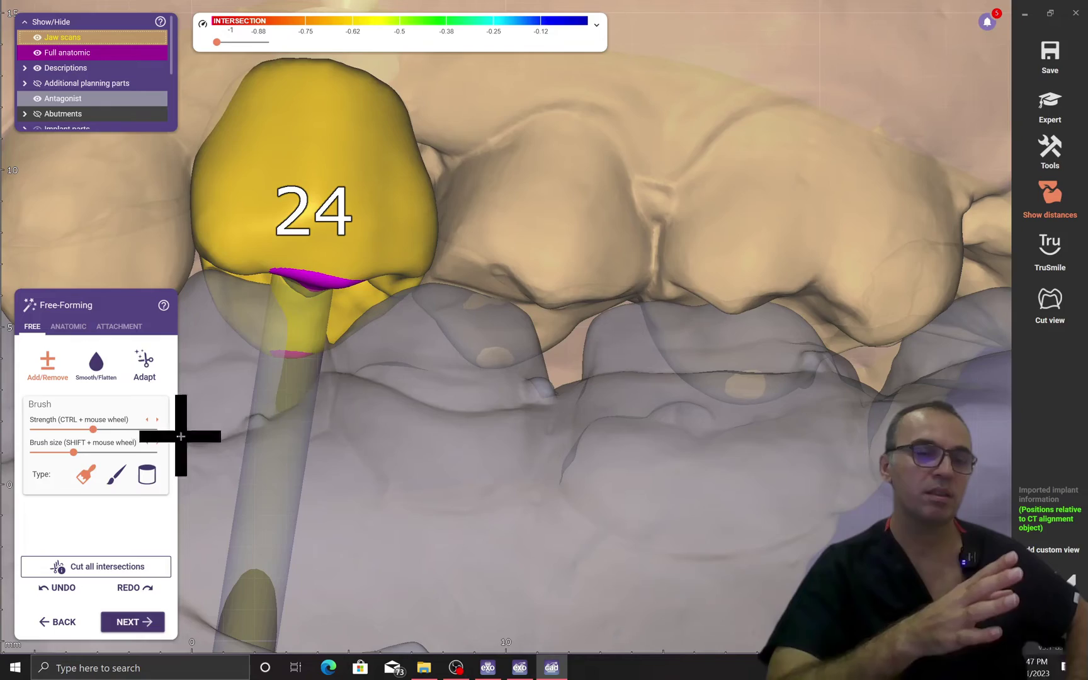
- Adapt tooth 24 approximally to the neighbouring teeth at a distance of 0 mm
left_click(144, 363)
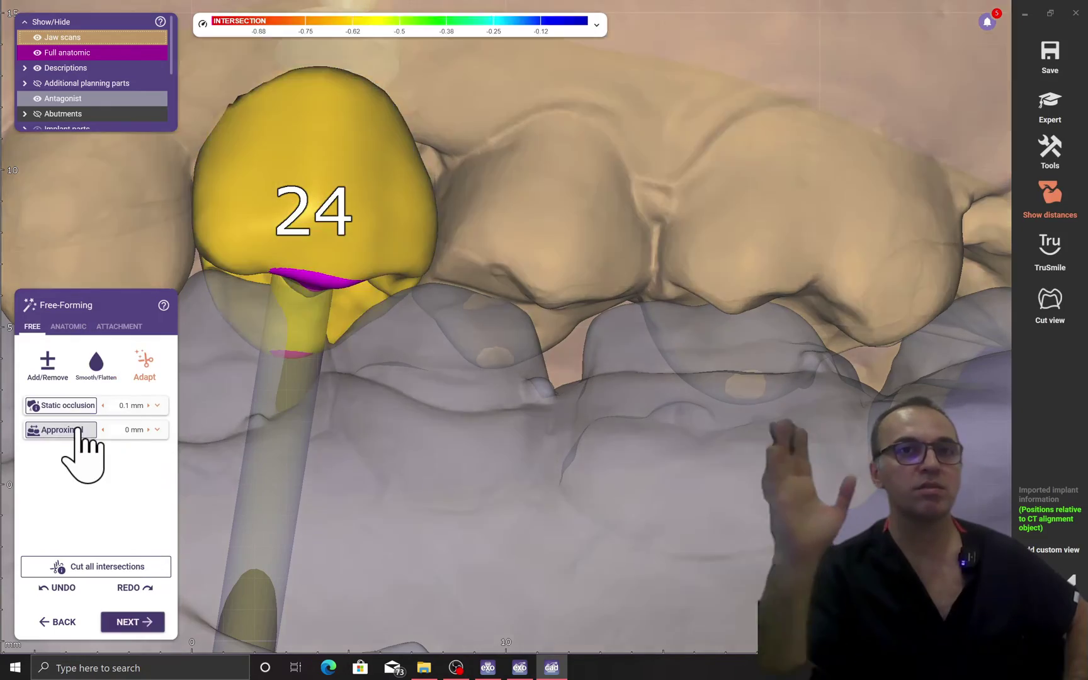
right_click_drag(220, 365, 548, 281)
scroll(547, 281, "up", 3)
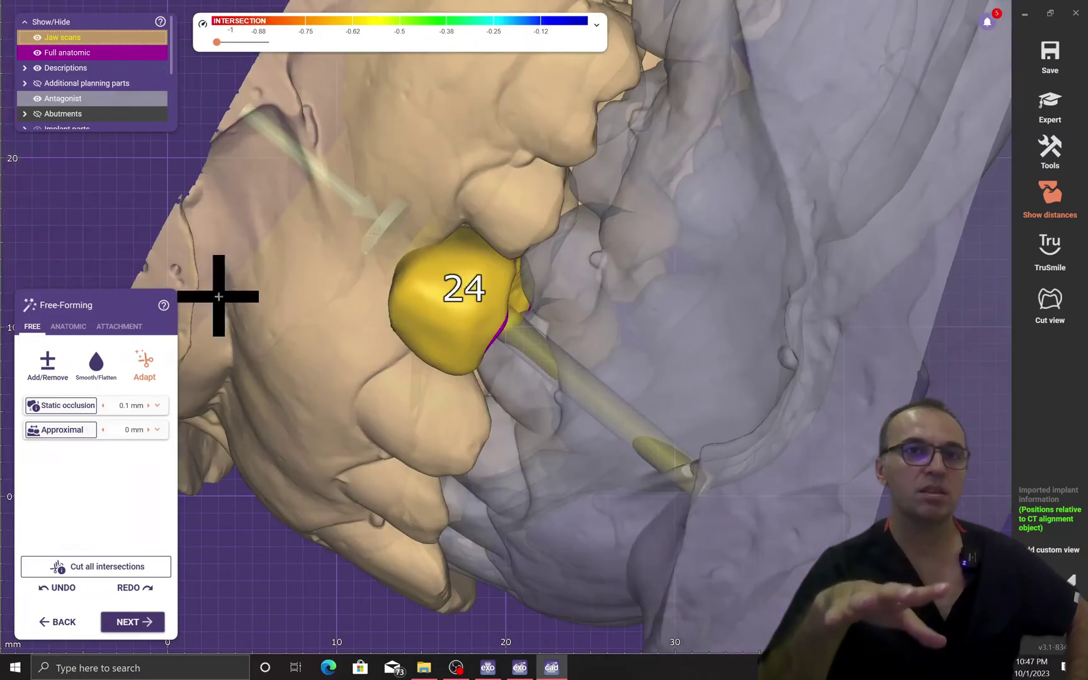
- Smooth the approximal surface of crown 24 near its neck with Smooth/Flatten
left_click(96, 363)
scroll(435, 233, "down", 4)
right_click_drag(435, 232, 486, 243)
scroll(461, 214, "up", 3)
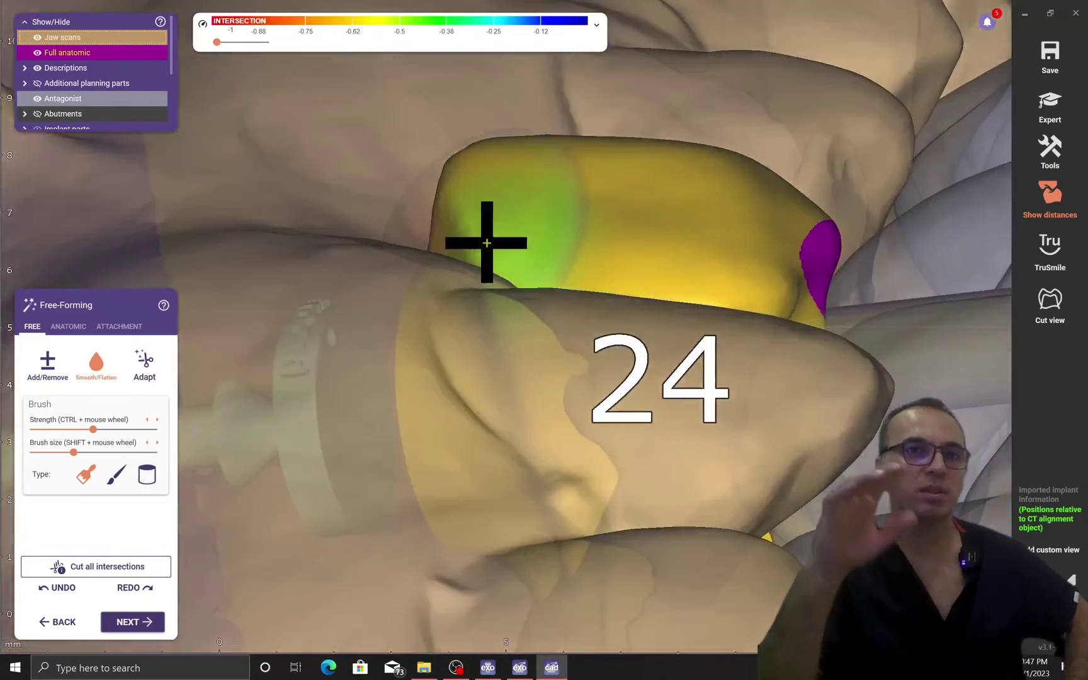
left_click_drag(484, 208, 484, 197)
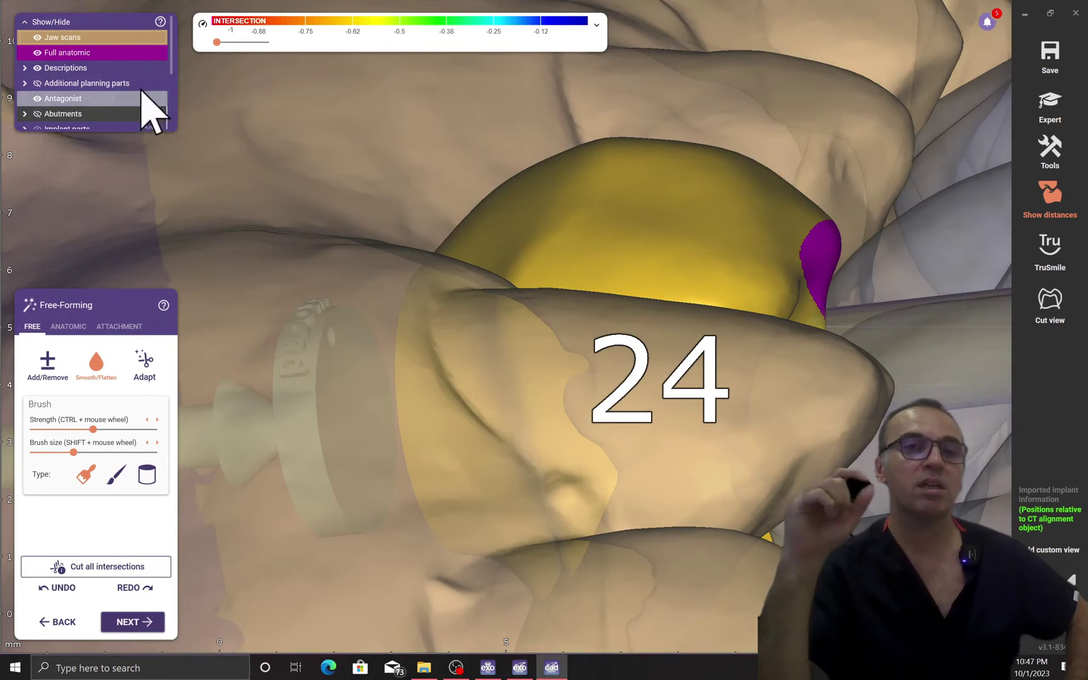
- Show the abutments and hide the jaw scans and antagonist to isolate crown 24 with its abutment
left_click(37, 114)
scroll(428, 252, "down", 2)
right_click_drag(403, 248, 447, 272)
scroll(447, 272, "down", 3)
left_click(37, 37)
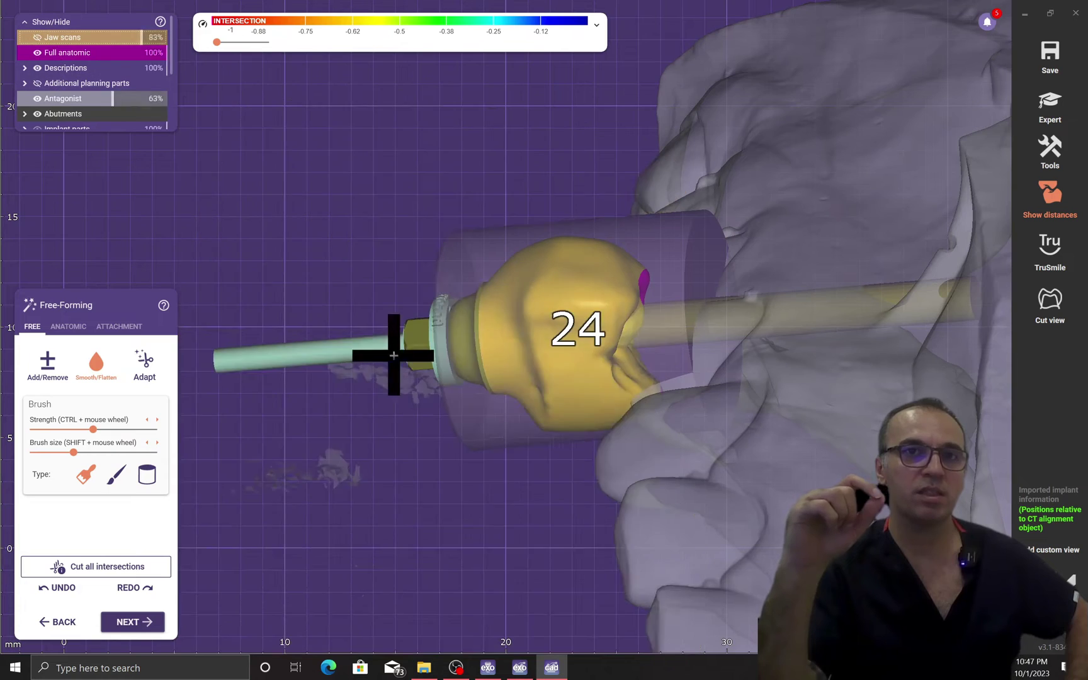
scroll(536, 303, "up", 3)
scroll(574, 391, "down", 3)
right_click_drag(574, 391, 529, 380)
left_click(38, 99)
scroll(648, 409, "down", 3)
scroll(529, 380, "up", 3)
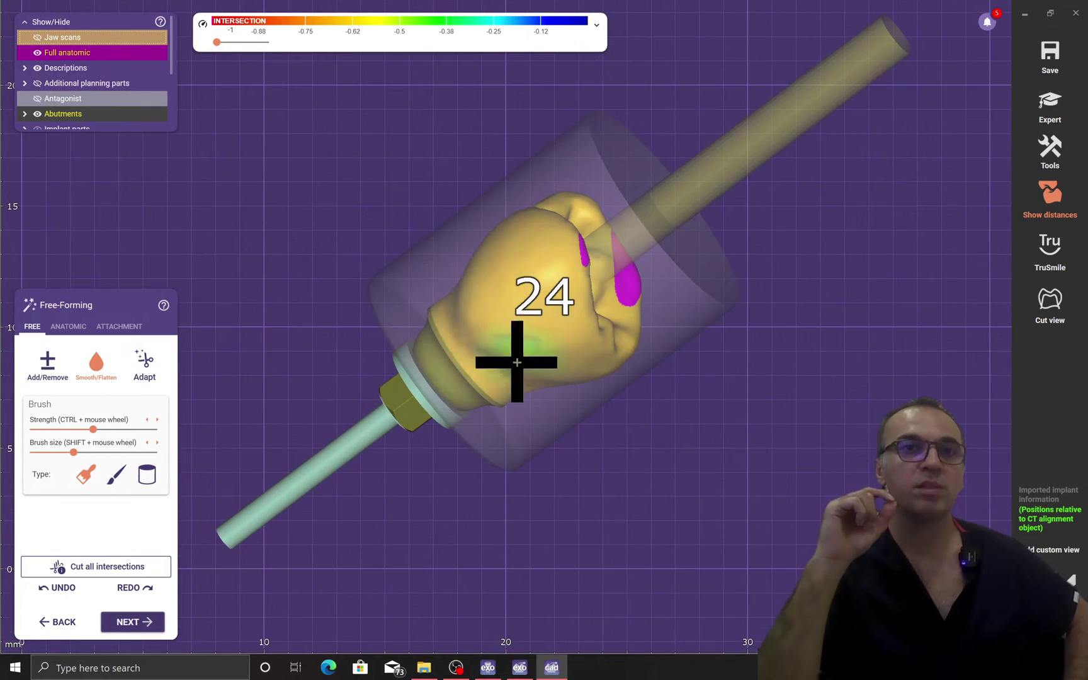
- Show the jaw scans again semi-transparently around tooth 24
right_click_drag(433, 338, 466, 416)
scroll(291, 145, "down", 4)
scroll(467, 415, "up", 5)
scroll(286, 378, "down", 4)
right_click_drag(285, 378, 384, 391)
left_click_drag(55, 39, 125, 43)
right_click_drag(478, 378, 535, 276)
- Shape the neck of tooth 24 against the surrounding gingiva using Add/Remove free-forming
scroll(479, 444, "up", 5)
scroll(478, 445, "down", 3)
scroll(475, 430, "up", 2)
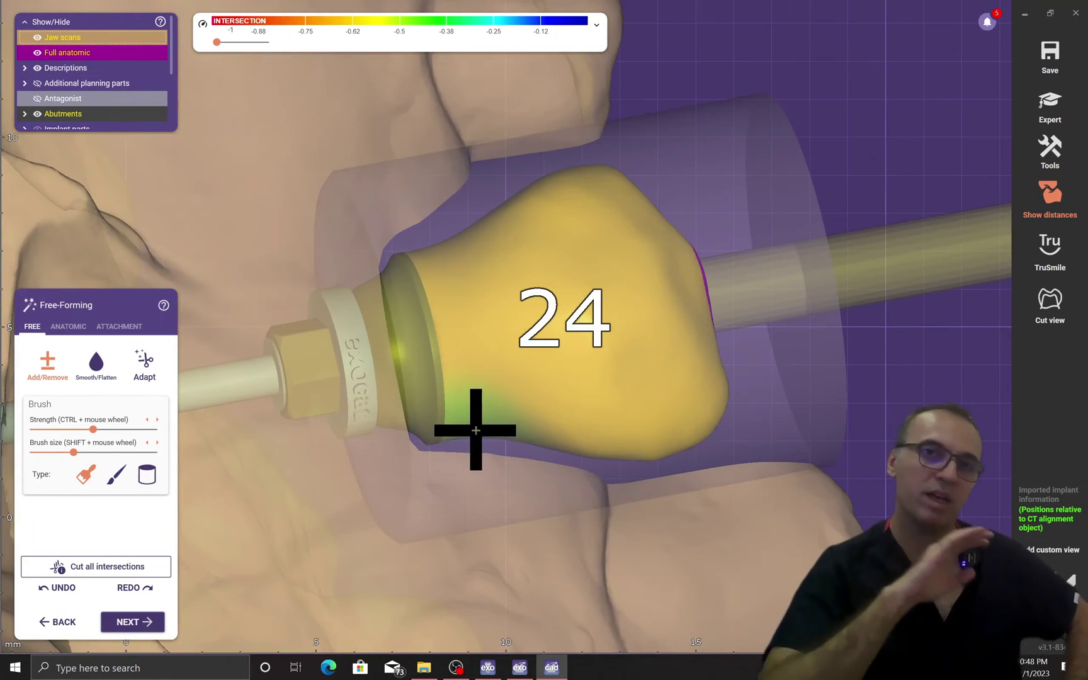
scroll(463, 440, "down", 2)
right_click_drag(463, 440, 440, 357)
scroll(435, 358, "up", 3)
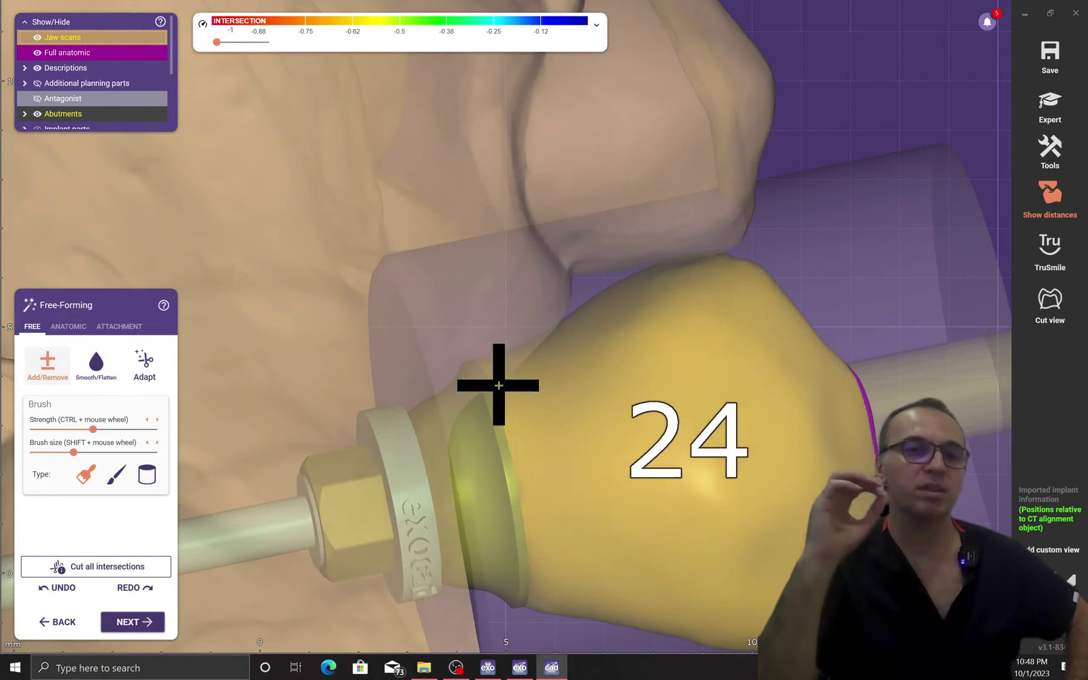
- Hide the jaw scans and smooth the transition between tooth 24's neck and the abutment bottom
right_click_drag(498, 385, 544, 369)
scroll(544, 369, "down", 3)
left_click(57, 36)
scroll(459, 209, "down", 1)
right_click_drag(459, 209, 397, 123)
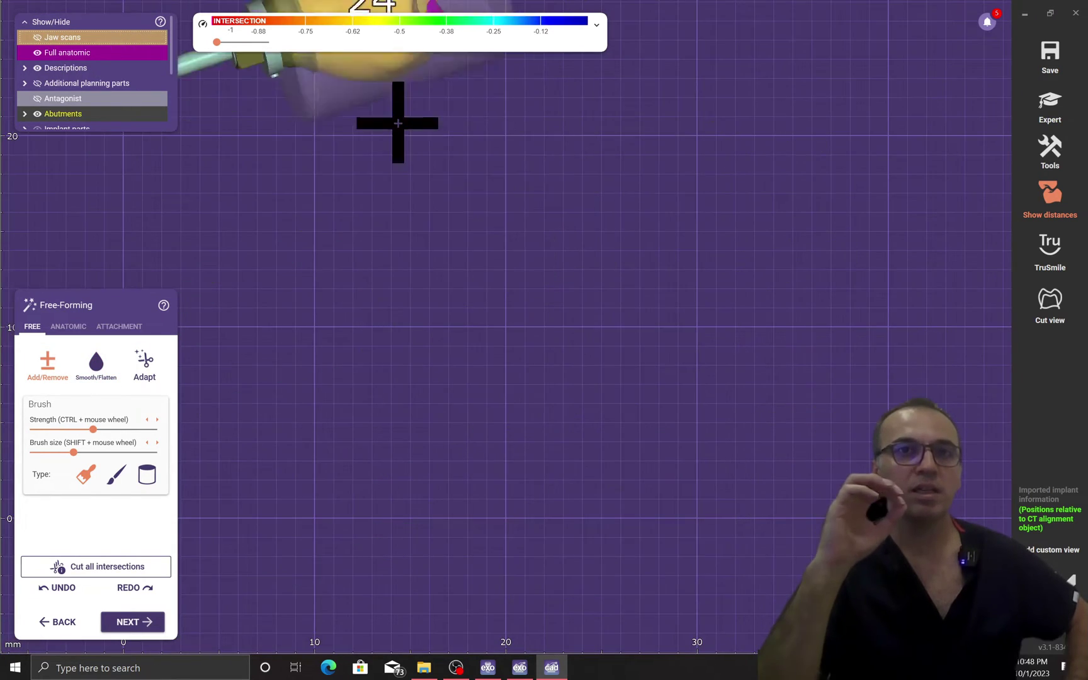
middle_click_drag(398, 123, 457, 308)
scroll(456, 308, "up", 2)
left_click(95, 364)
middle_click_drag(438, 165, 545, 404)
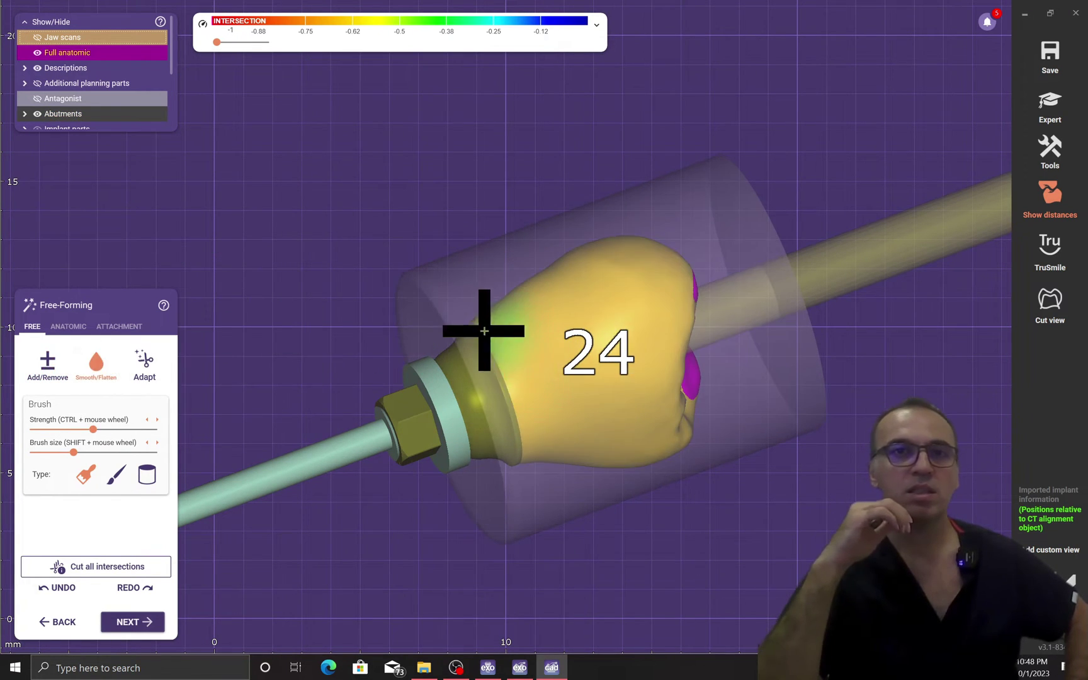
- Refine the remaining sides of tooth 24's neck with Add/Remove and Smooth/Flatten
right_click_drag(477, 322, 493, 332)
scroll(493, 332, "down", 3)
middle_click_drag(379, 150, 573, 435)
scroll(573, 434, "up", 3)
left_click(48, 366)
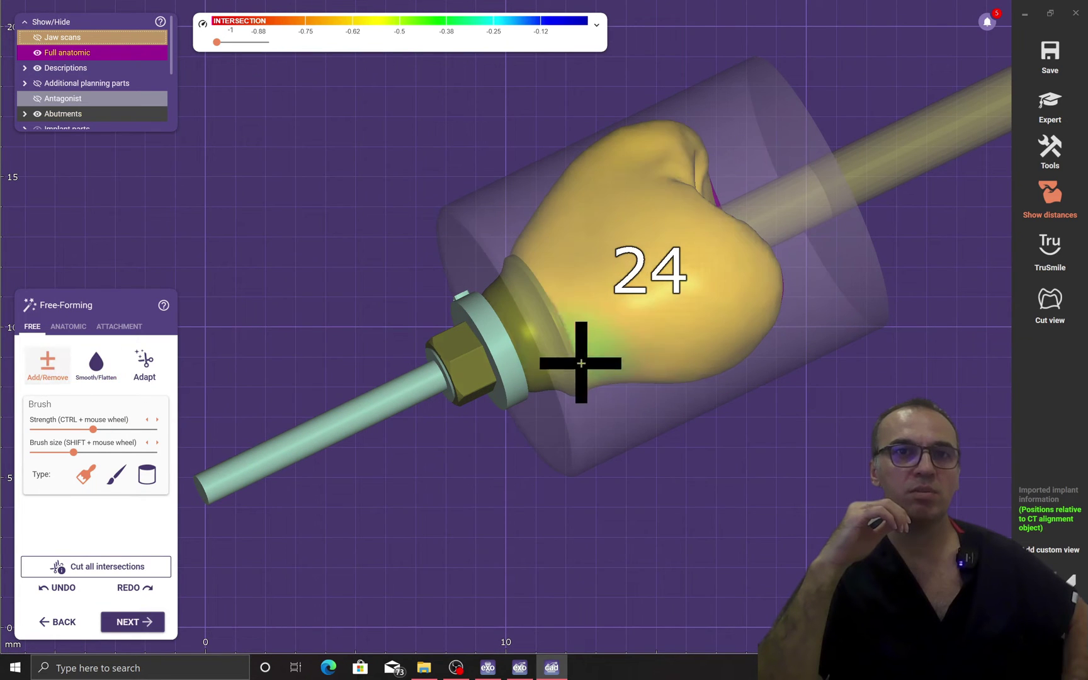
right_click_drag(592, 369, 661, 352)
middle_click_drag(535, 211, 238, 247)
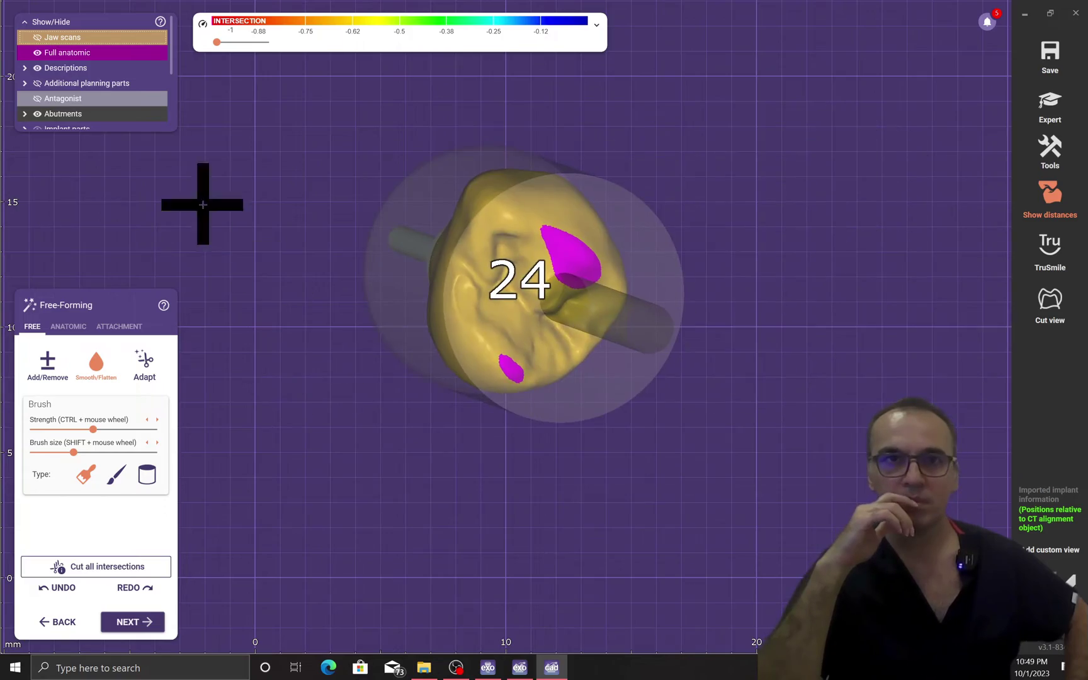
- Try smoothing the magenta area on tooth 24's buccal cusp with the jaw scans shown
scroll(68, 39, "up", 5)
right_click_drag(378, 145, 573, 231)
scroll(189, 236, "down", 3)
right_click_drag(588, 317, 761, 299)
scroll(825, 357, "down", 3)
right_click_drag(825, 356, 785, 365)
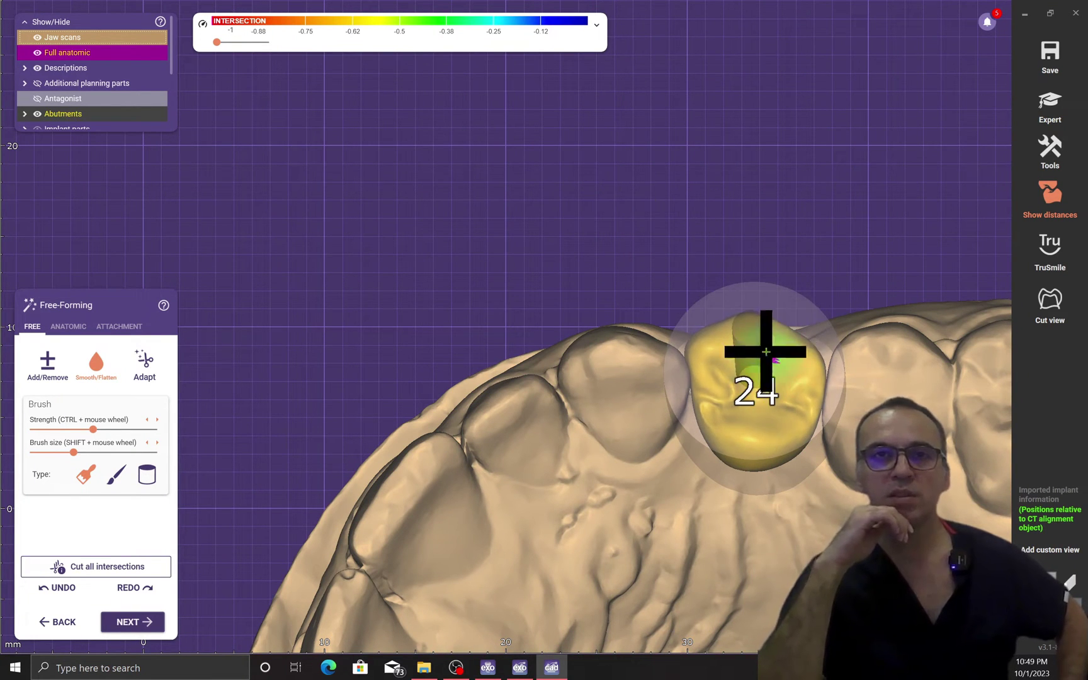
right_click_drag(744, 355, 486, 243)
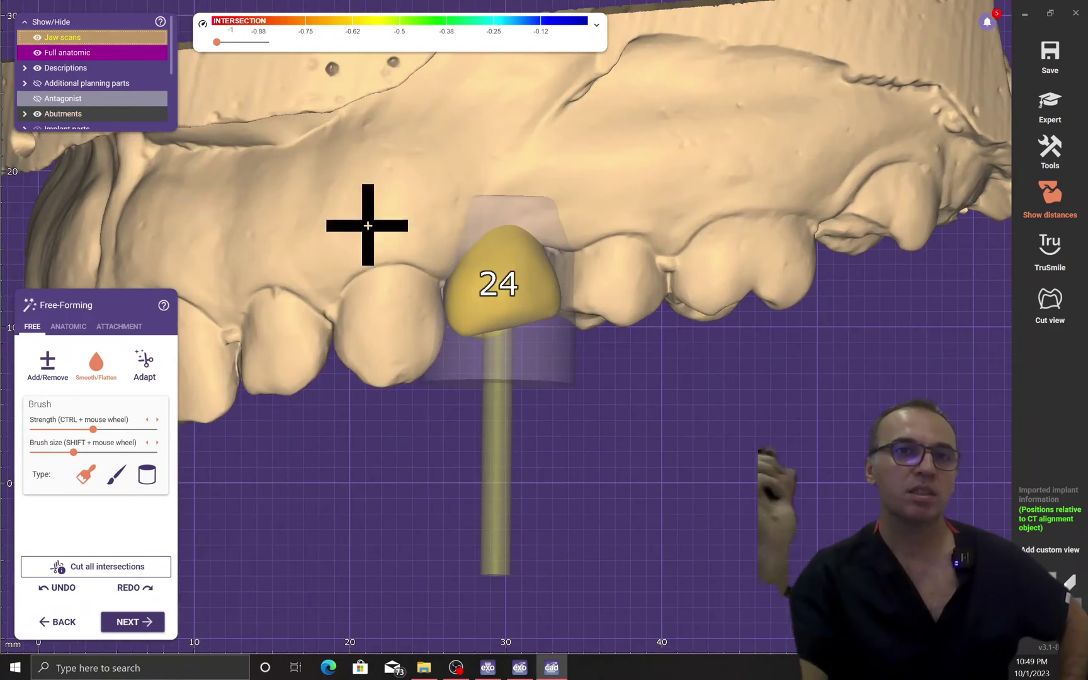
- Show the antagonist and undo the last smoothing of tooth 24's buccal cusp
left_click(65, 101)
right_click_drag(235, 116, 371, 170)
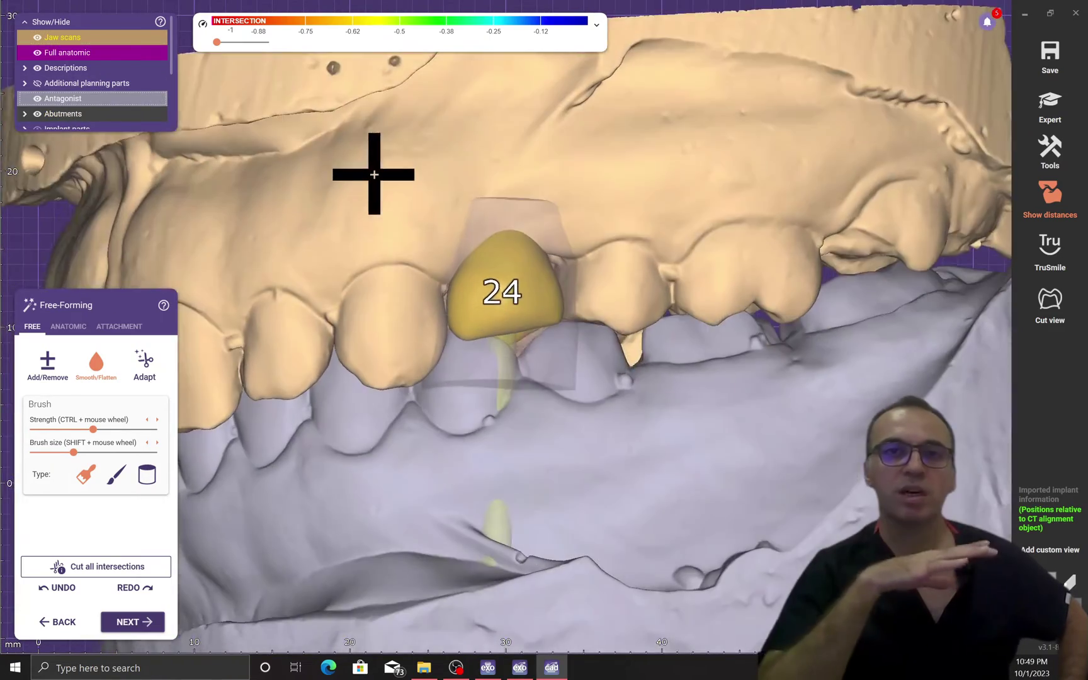
left_click(34, 570)
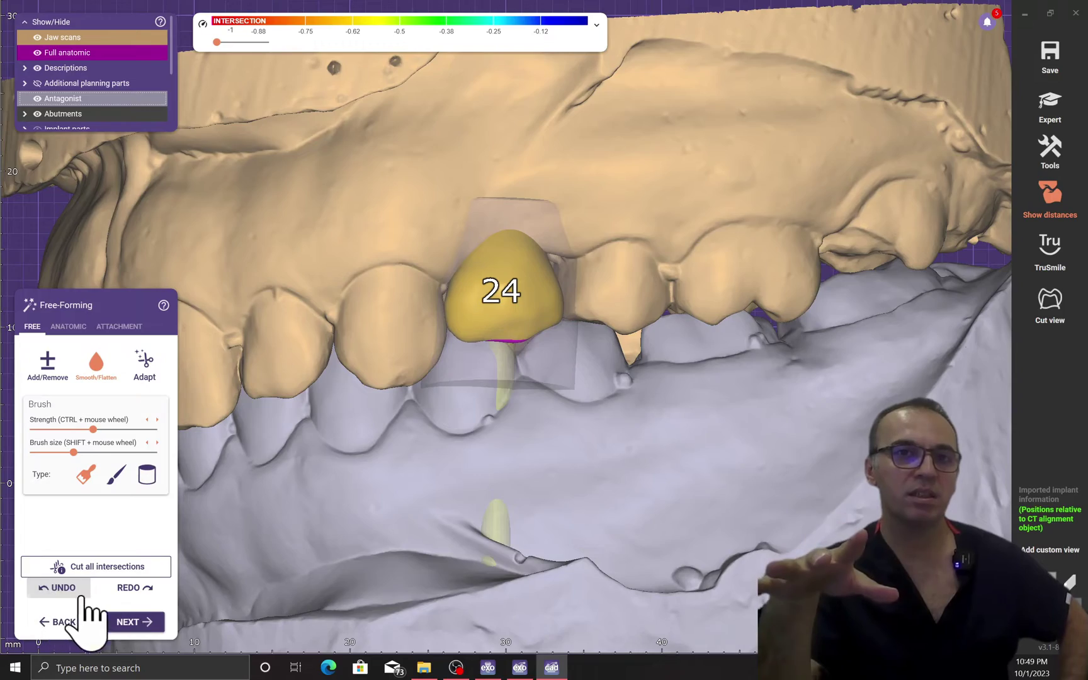
left_click(80, 595)
- Reshape the cusps of tooth 24 against the antagonist using anatomic free-forming with the Cusps preset
right_click_drag(300, 471, 299, 470)
scroll(350, 437, "up", 3)
left_click(68, 327)
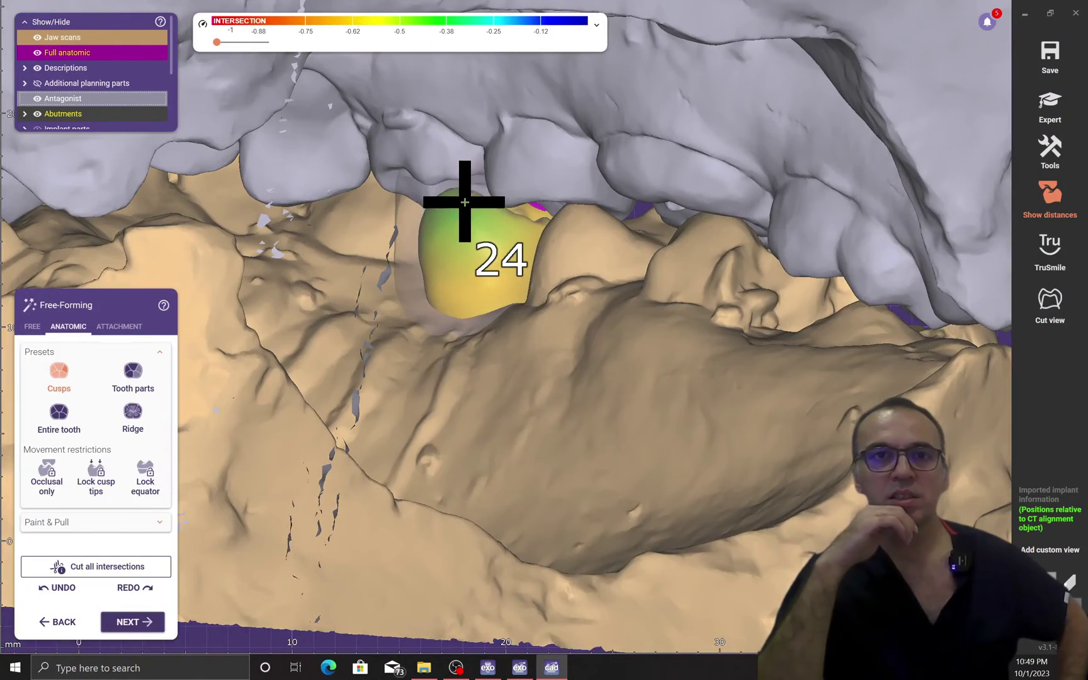
right_click_drag(446, 210, 459, 255)
scroll(459, 255, "up", 3)
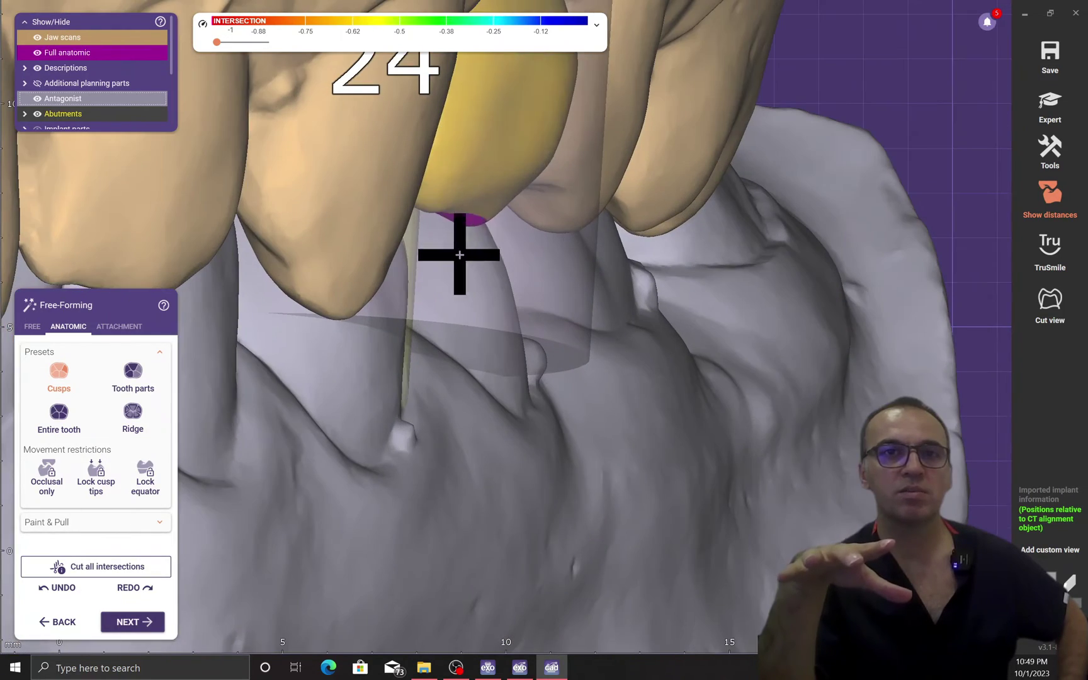
right_click_drag(489, 217, 463, 314)
scroll(438, 222, "down", 3)
scroll(481, 348, "down", 3)
right_click_drag(597, 270, 542, 332)
scroll(492, 327, "up", 3)
scroll(478, 323, "down", 2)
scroll(544, 332, "down", 4)
- Hide the antagonist, smooth tooth 24's occlusal surface with Smooth/Flatten, and check its shape from the buccal side
left_click(37, 98)
right_click_drag(352, 378, 315, 398)
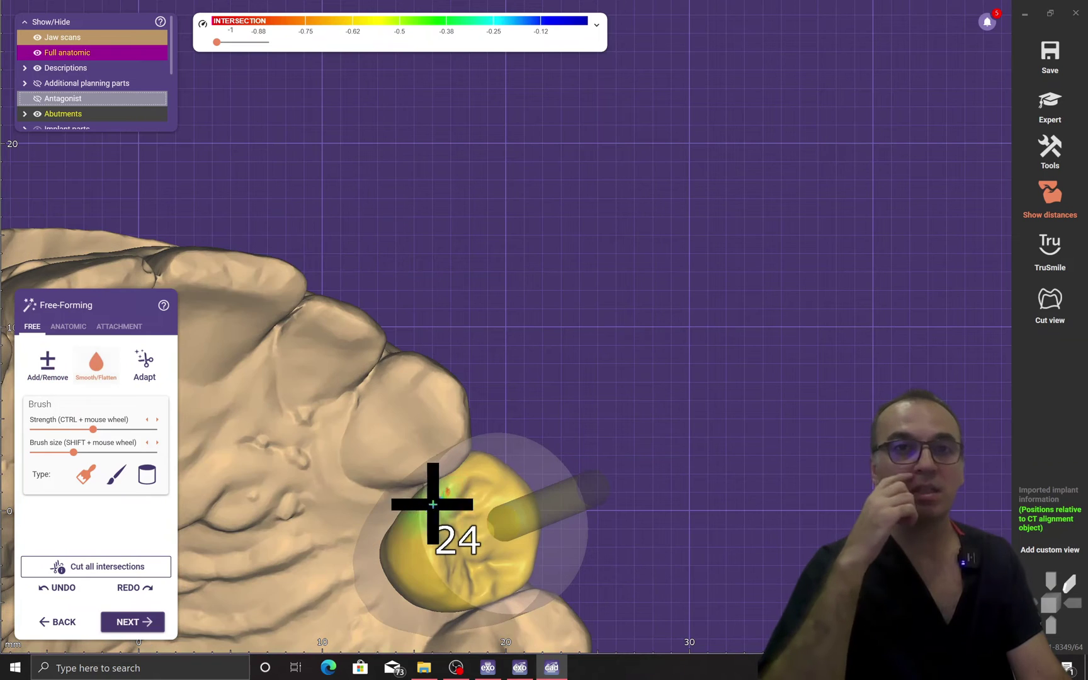
right_click_drag(413, 528, 205, 441)
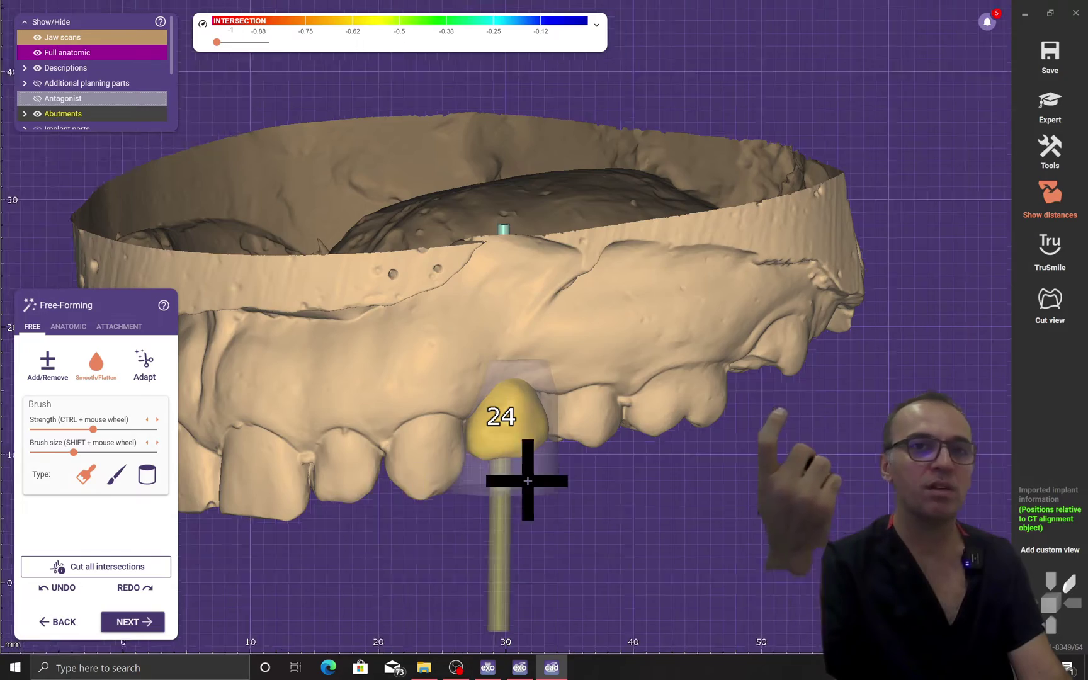
scroll(528, 481, "up", 2)
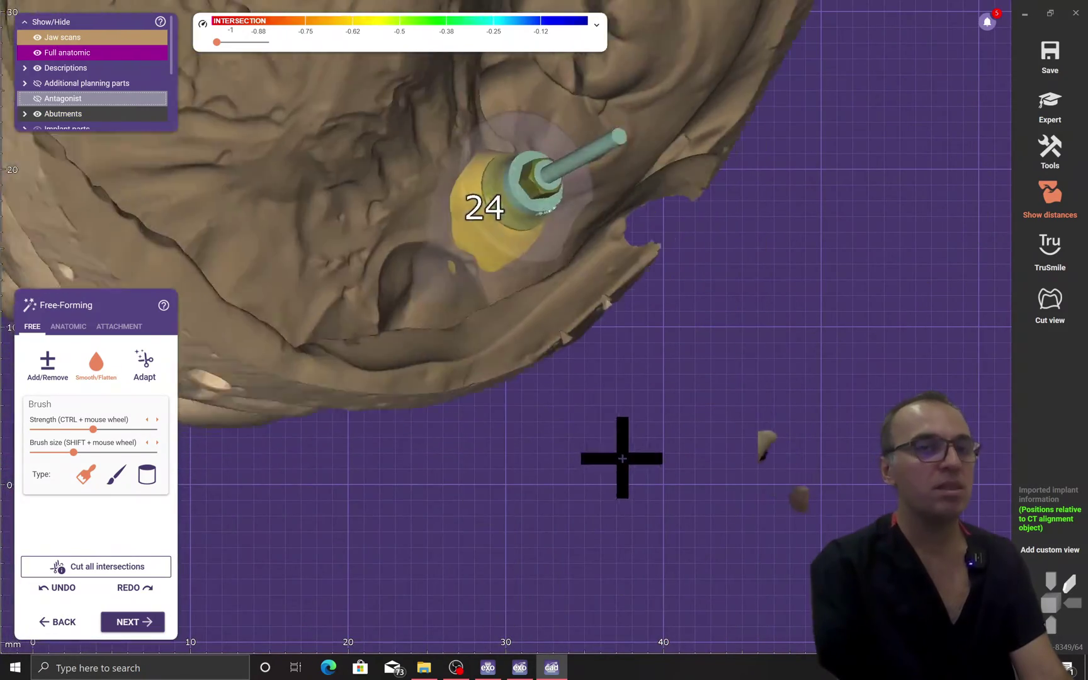